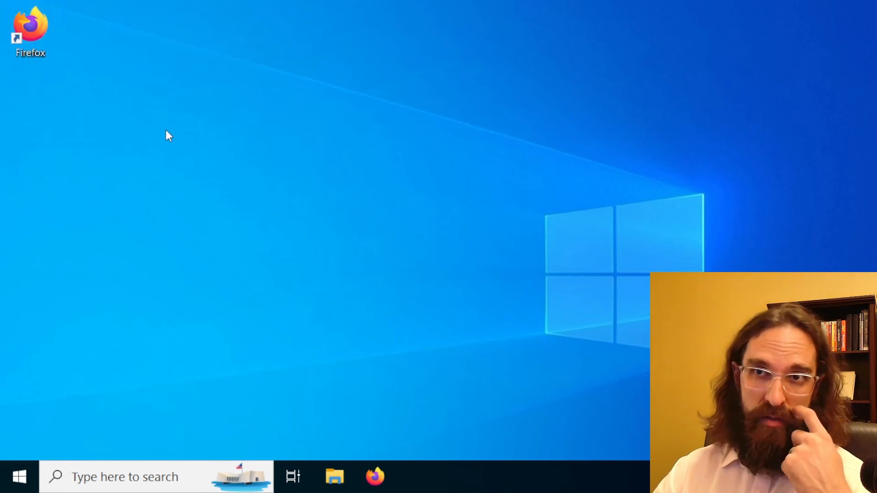
# Open Firefox and go to the website gnucash.org
pyautogui.doubleClick(40, 26)
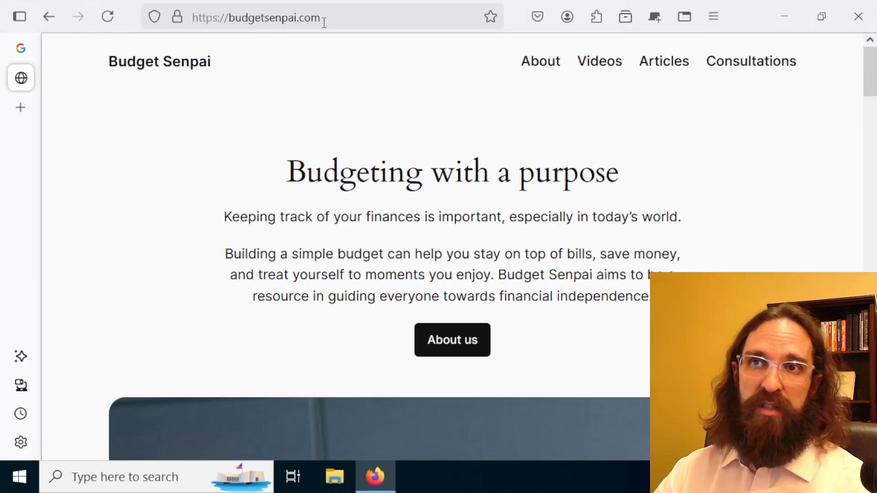
pyautogui.click(324, 23)
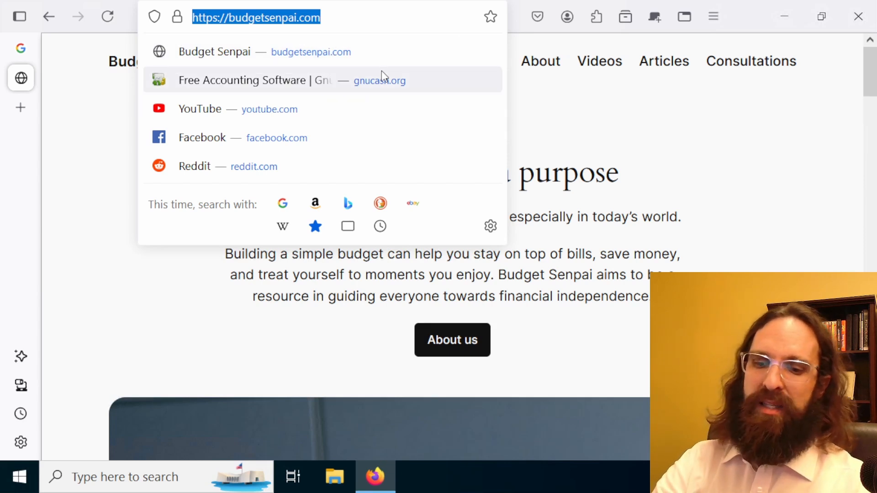
pyautogui.write('gnu')
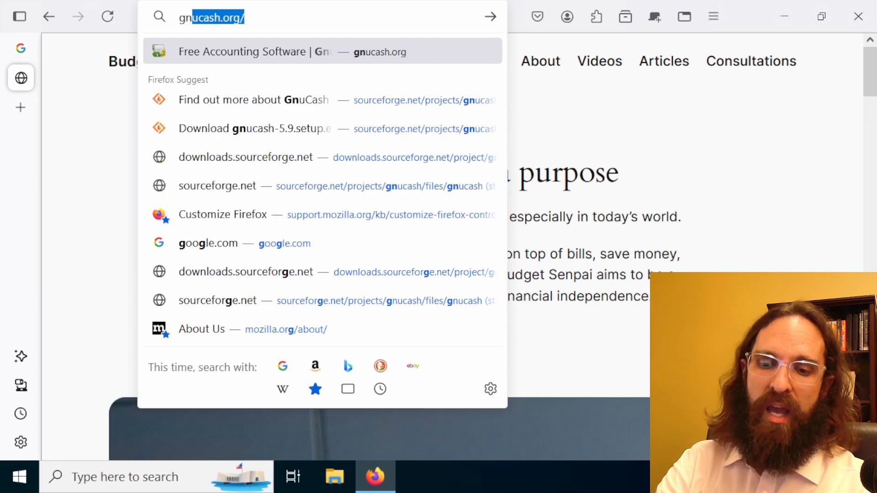
pyautogui.write('c')
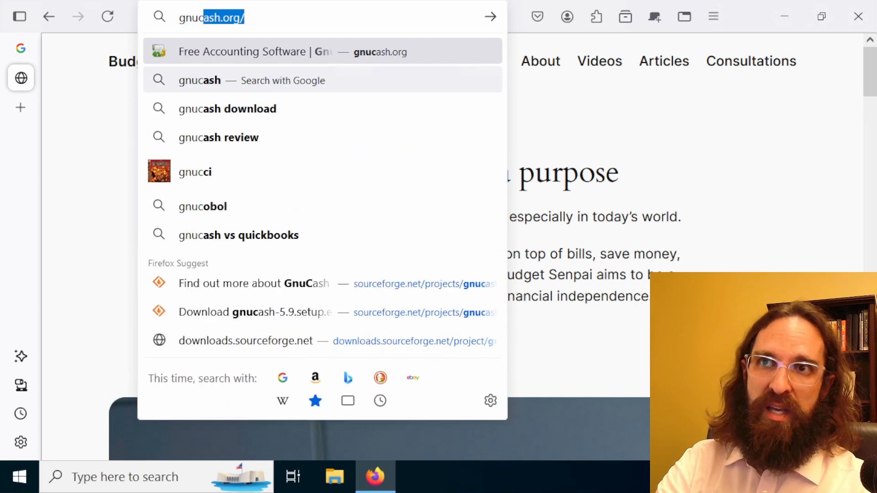
pyautogui.write('ash')
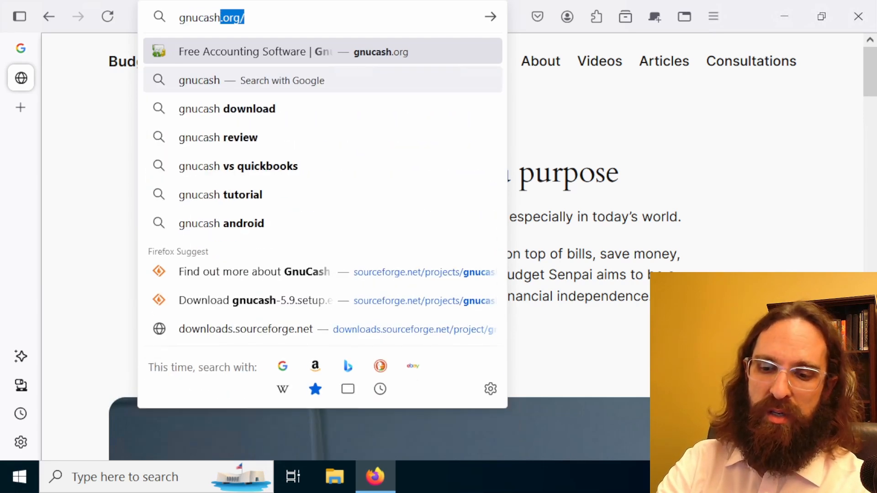
pyautogui.write('.org')
pyautogui.press('Return')
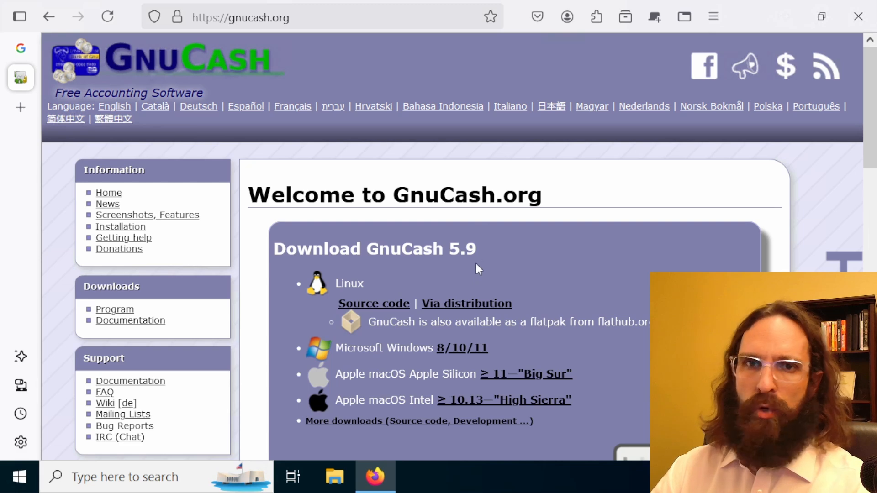
# Examine the GnuCash home page, including its software description, volunteer note, help section and web address
pyautogui.scroll(-7, 508, 240)
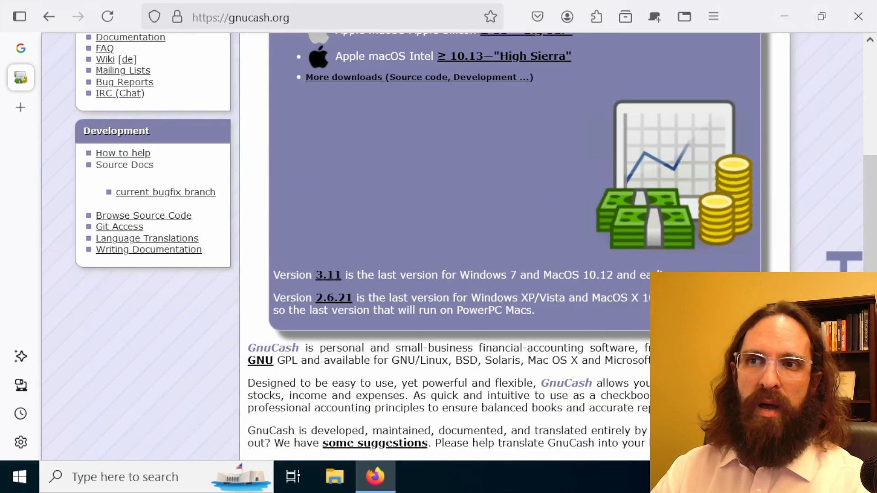
pyautogui.scroll(-3, 601, 394)
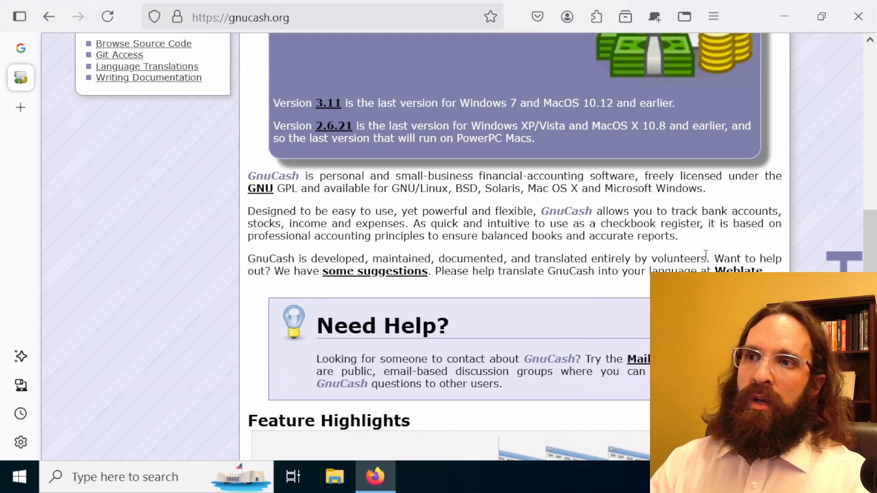
pyautogui.moveTo(706, 255); pyautogui.dragTo(249, 267)
pyautogui.click(505, 258)
pyautogui.scroll(-5, 625, 276)
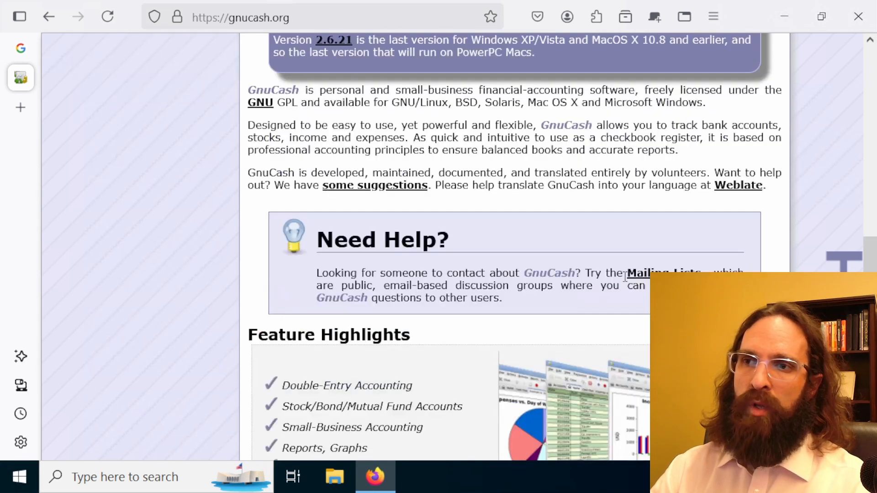
pyautogui.scroll(7, 609, 296)
pyautogui.scroll(6, 607, 295)
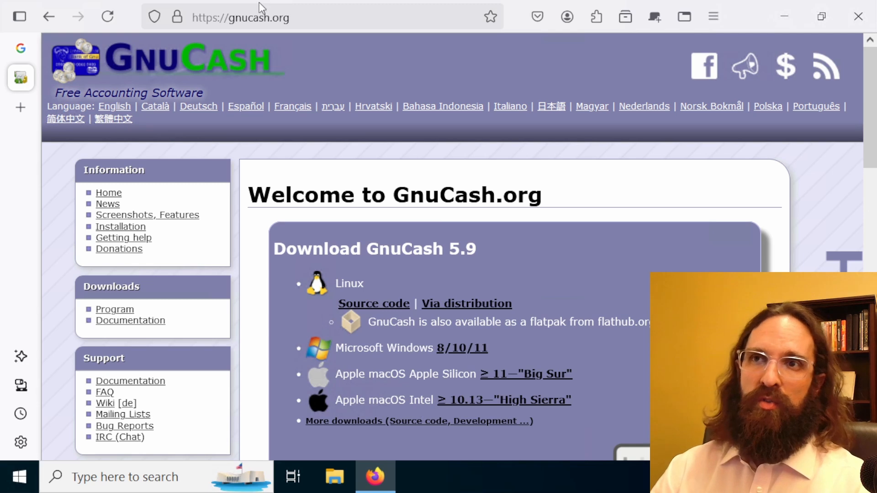
pyautogui.click(246, 14)
pyautogui.click(245, 14)
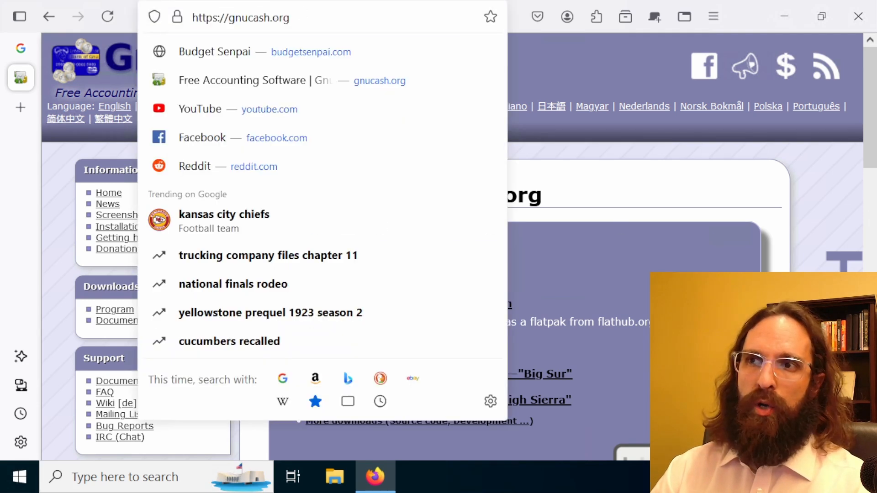
pyautogui.click(652, 250)
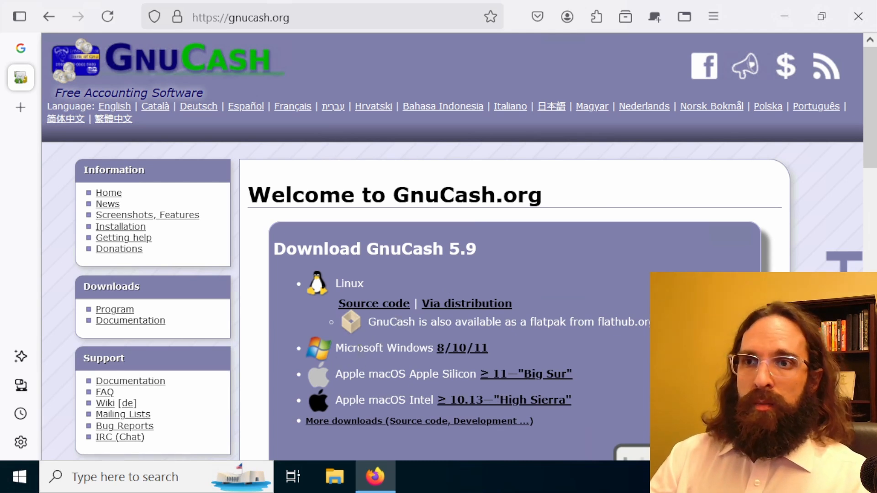
# Download the GnuCash 5.9 installer for Microsoft Windows 8/10/11
pyautogui.moveTo(335, 350); pyautogui.dragTo(378, 348)
pyautogui.click(473, 353)
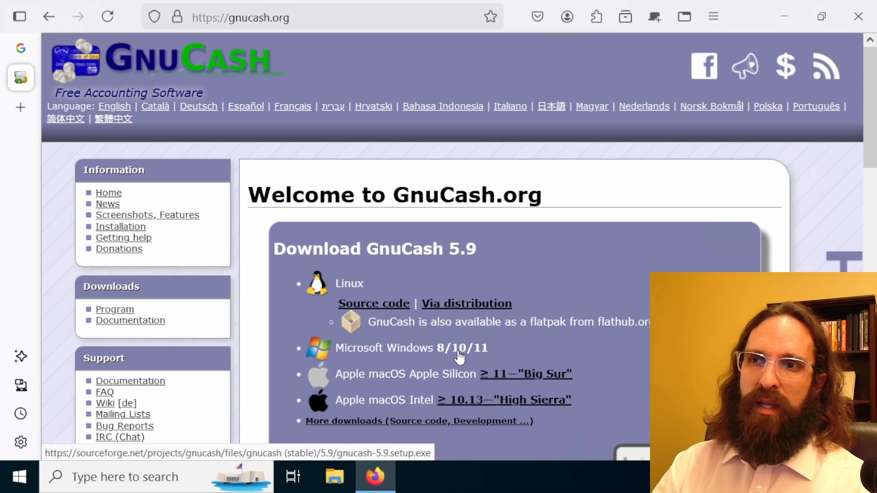
pyautogui.click(458, 352)
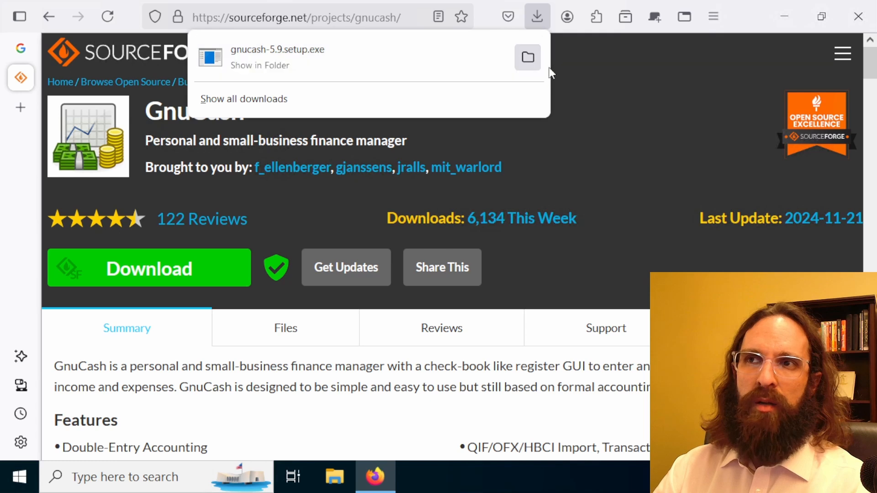
# Show the Downloads folder in File Explorer and close the Firefox window
pyautogui.click(334, 476)
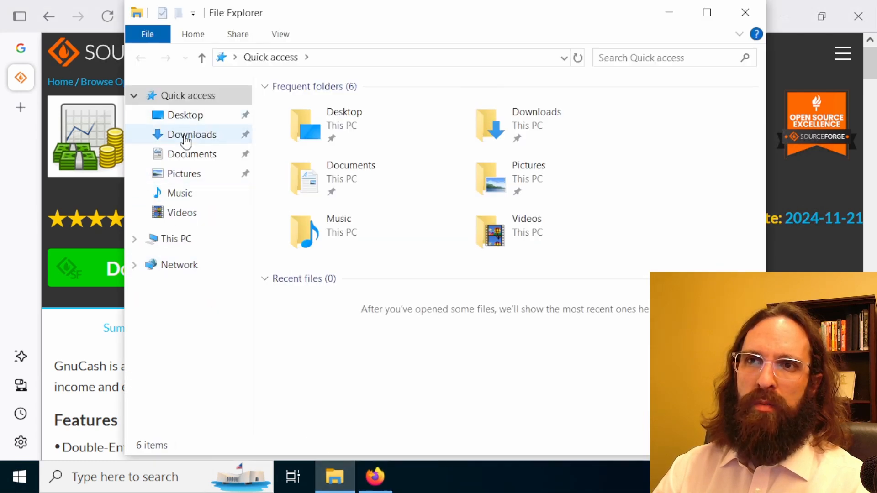
pyautogui.click(185, 136)
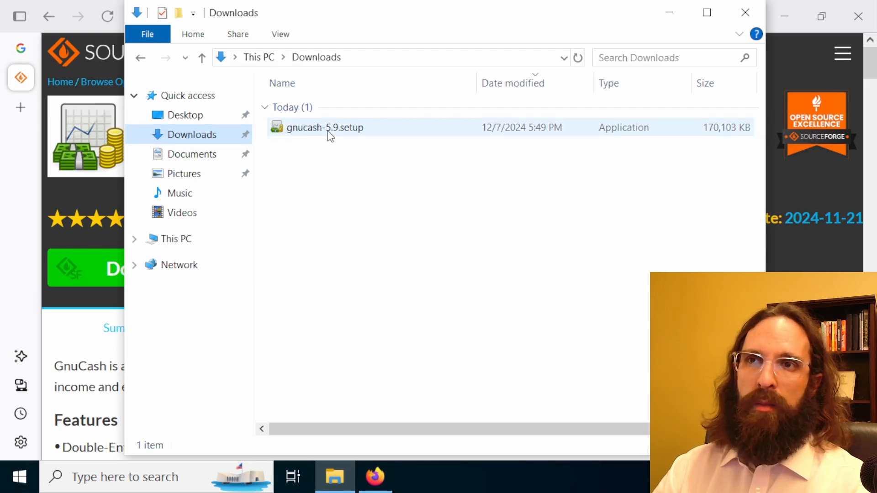
pyautogui.click(863, 22)
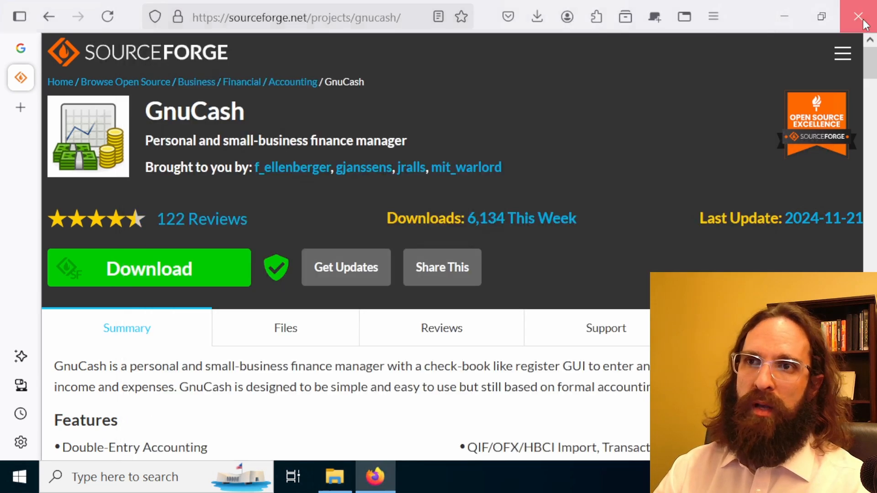
pyautogui.click(865, 24)
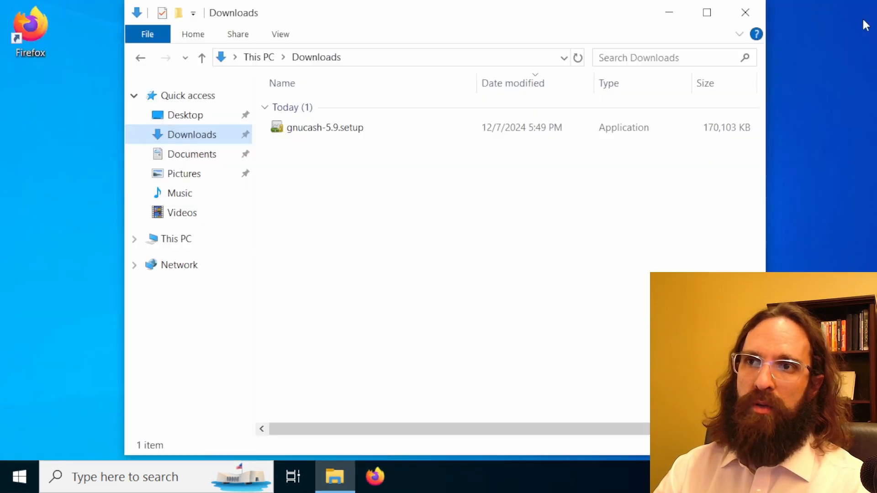
# Run the gnucash-5.9.setup installer with English as the setup language
pyautogui.click(321, 135)
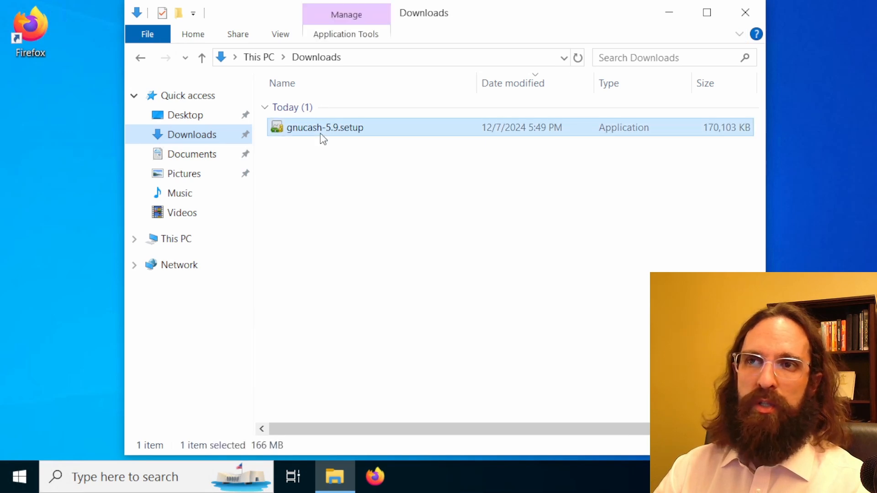
pyautogui.doubleClick(320, 134)
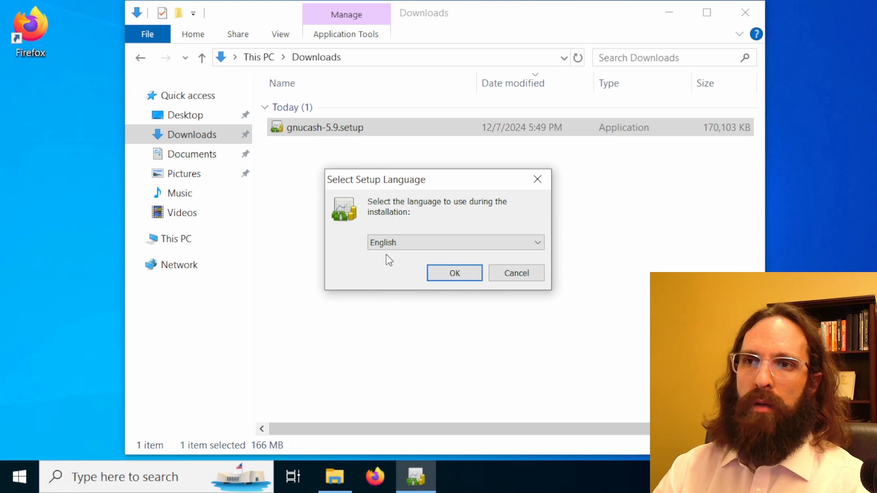
pyautogui.click(457, 275)
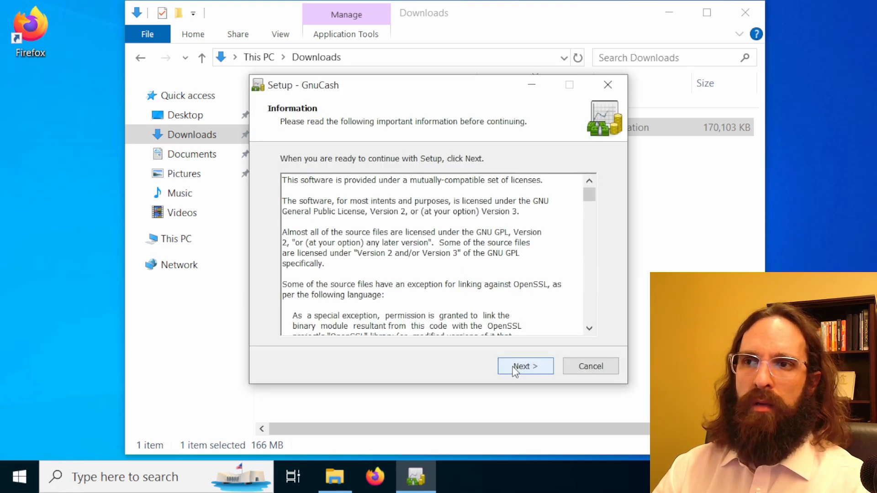
# Install GnuCash to C:\Program Files (x86)\gnucash as a full installation, keeping the GnuCash Start Menu folder, desktop icon and start menu link
pyautogui.click(517, 367)
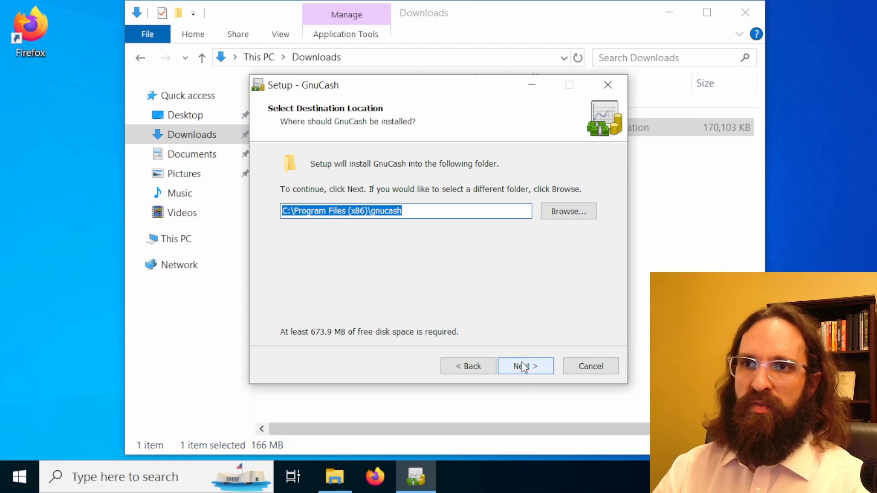
pyautogui.click(524, 371)
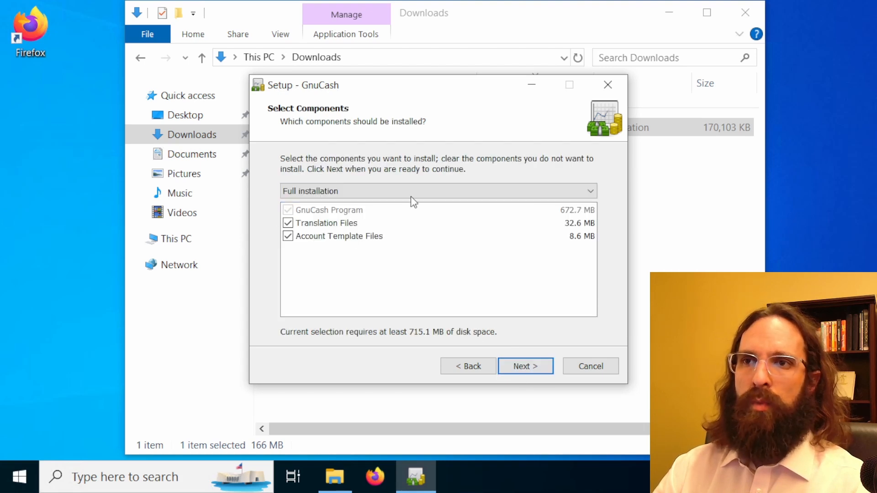
pyautogui.click(528, 371)
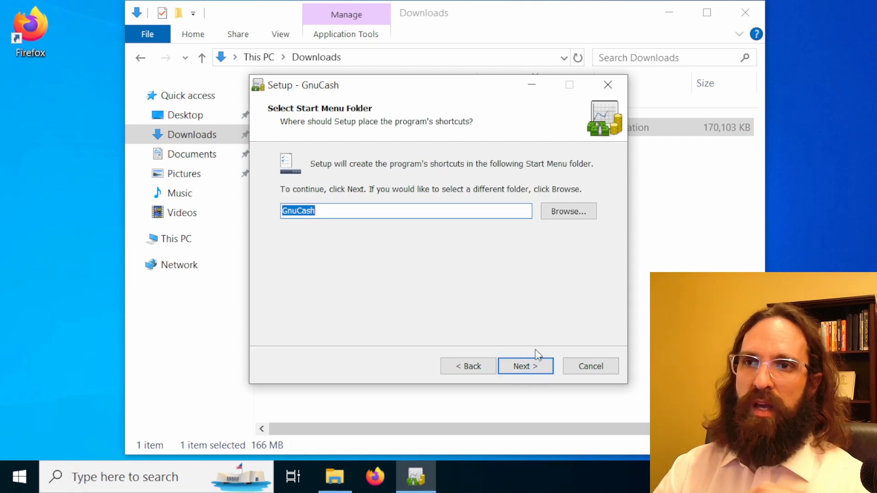
pyautogui.click(536, 371)
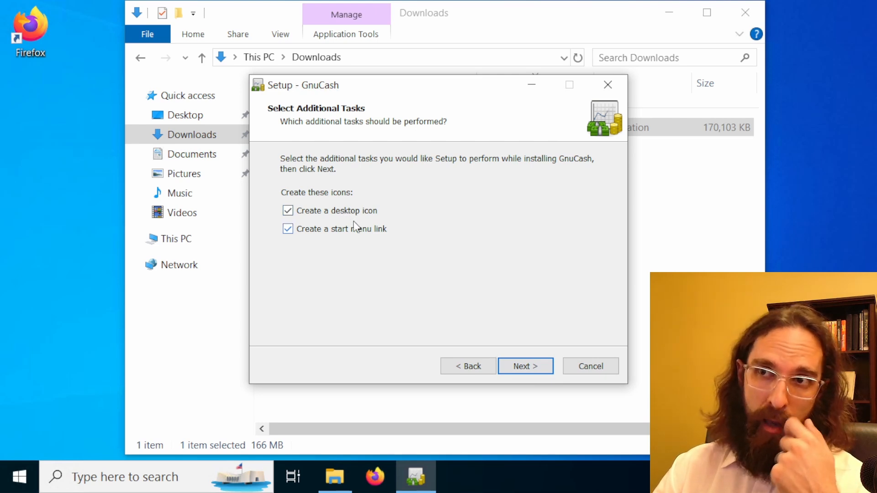
pyautogui.click(525, 367)
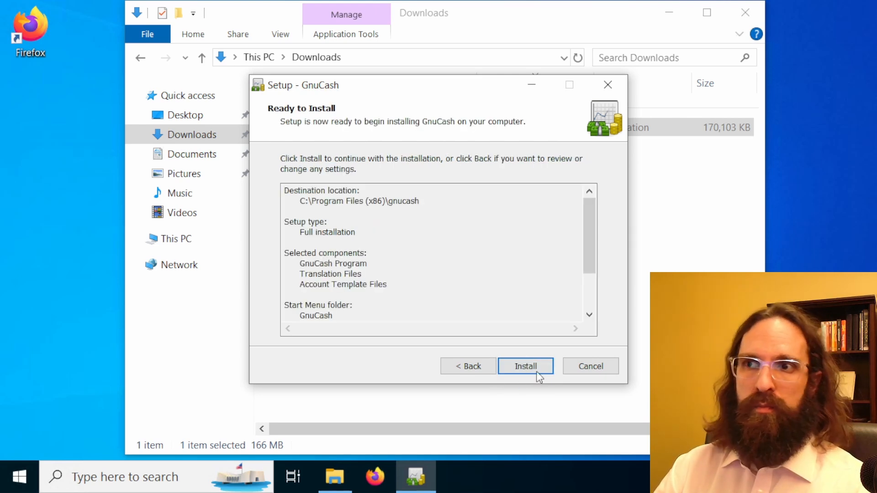
pyautogui.click(531, 365)
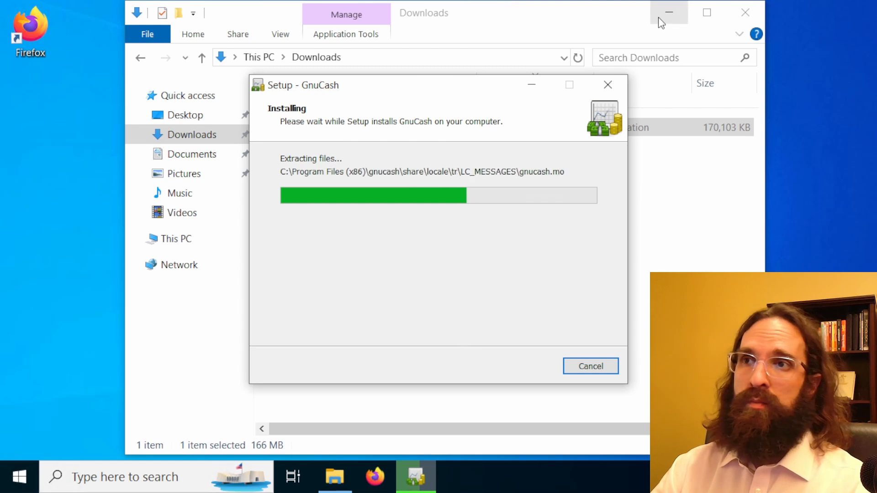
# Close the Downloads folder window and finish the GnuCash setup wizard
pyautogui.click(585, 24)
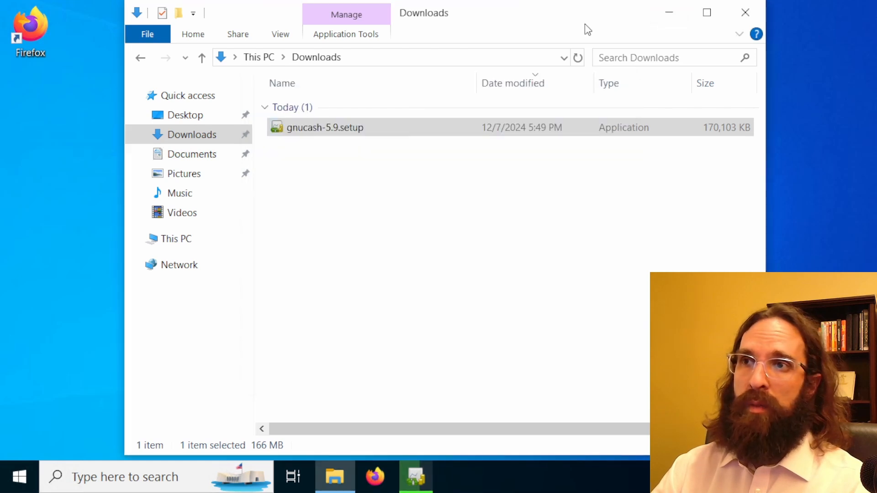
pyautogui.click(752, 12)
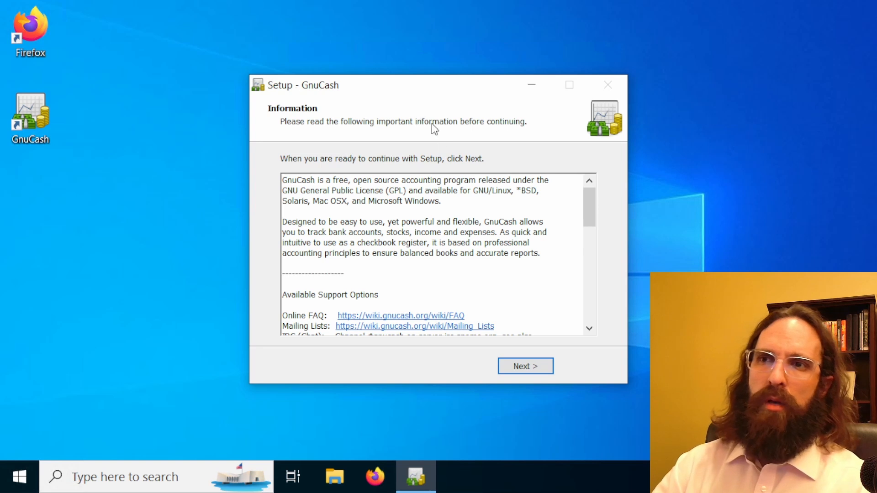
pyautogui.click(530, 372)
pyautogui.click(528, 370)
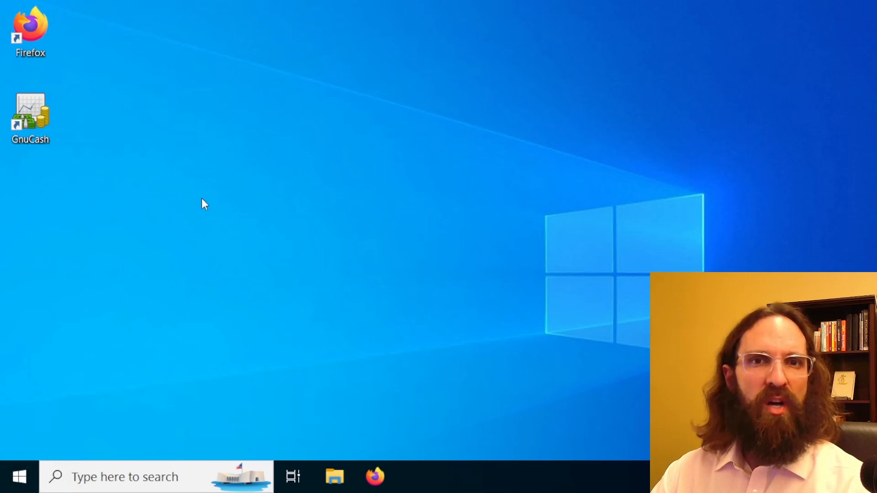
# Launch GnuCash from the desktop and create a new file to start the New Account Hierarchy Setup
pyautogui.click(31, 113)
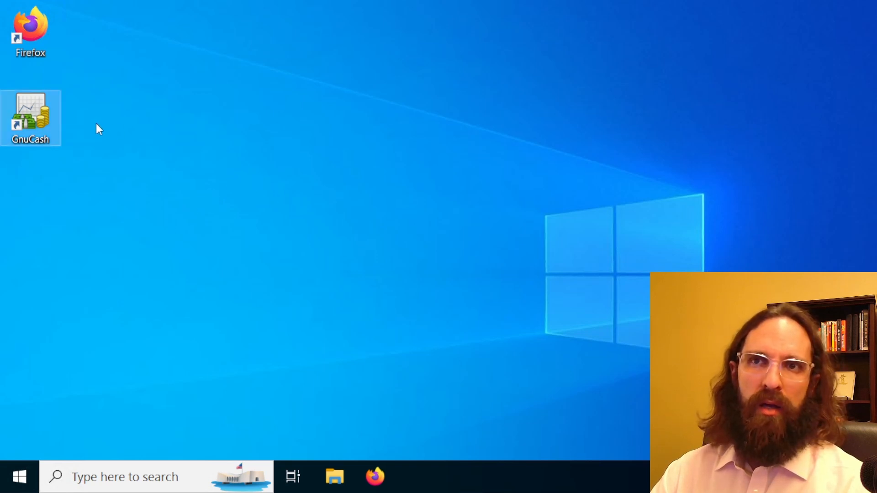
pyautogui.doubleClick(35, 122)
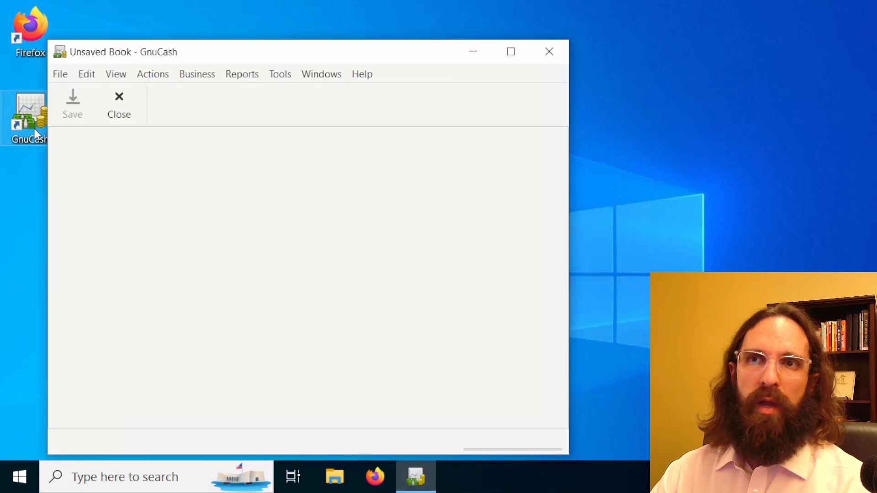
pyautogui.moveTo(128, 55); pyautogui.dragTo(190, 48)
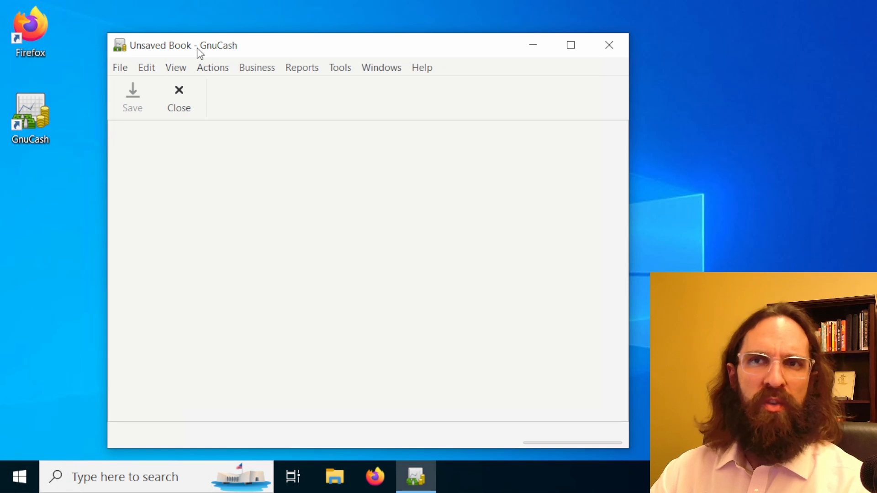
pyautogui.click(114, 73)
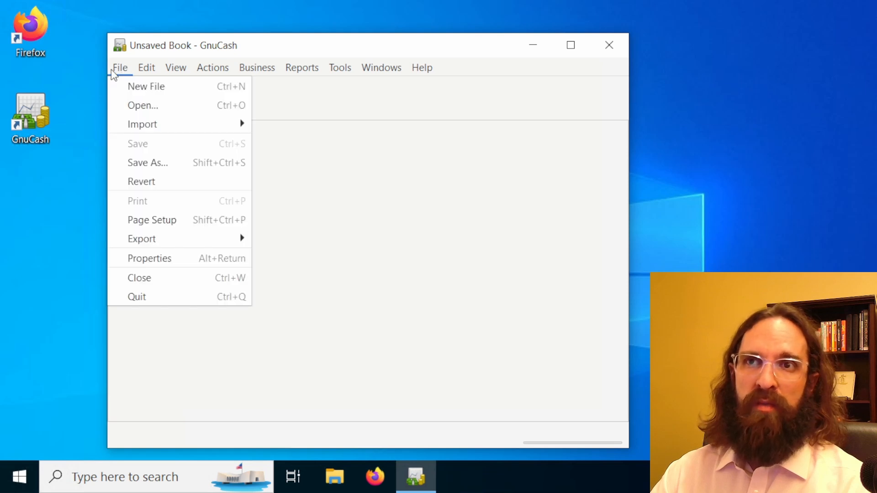
pyautogui.click(155, 93)
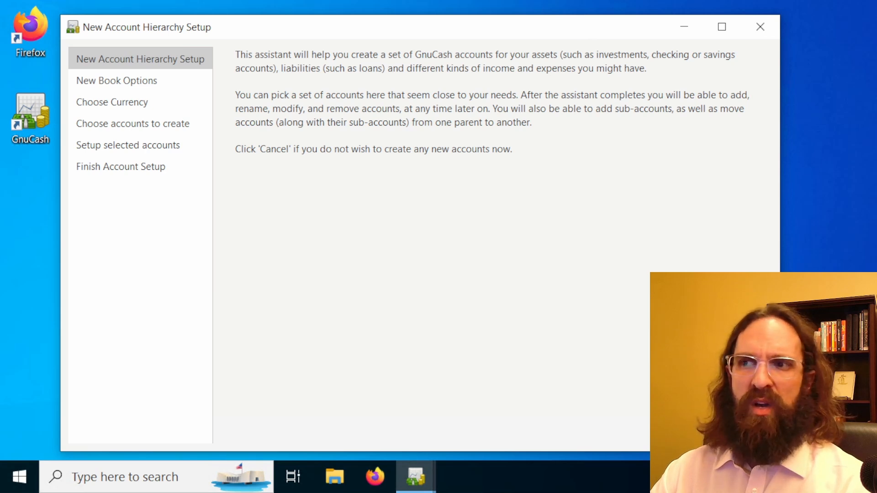
# Review the accounts, budgeting, business, counters and tax options for the new book and continue with the defaults
pyautogui.click(688, 429)
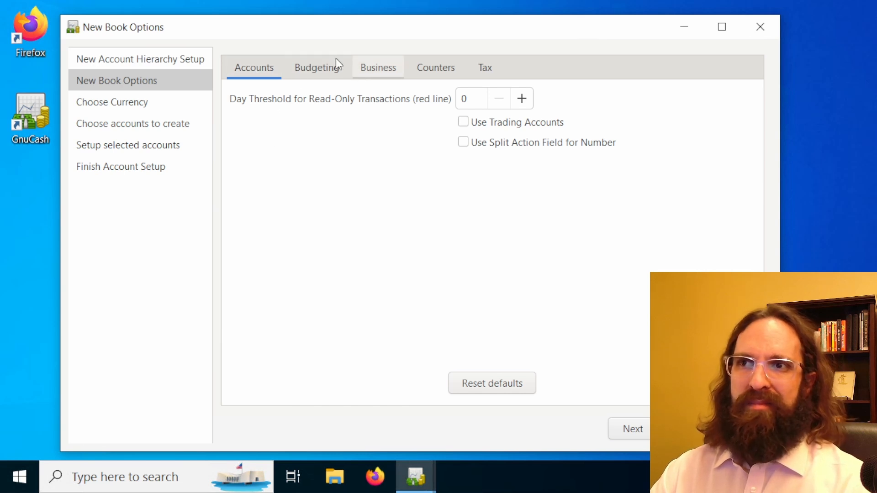
pyautogui.click(325, 70)
pyautogui.click(396, 69)
pyautogui.click(446, 67)
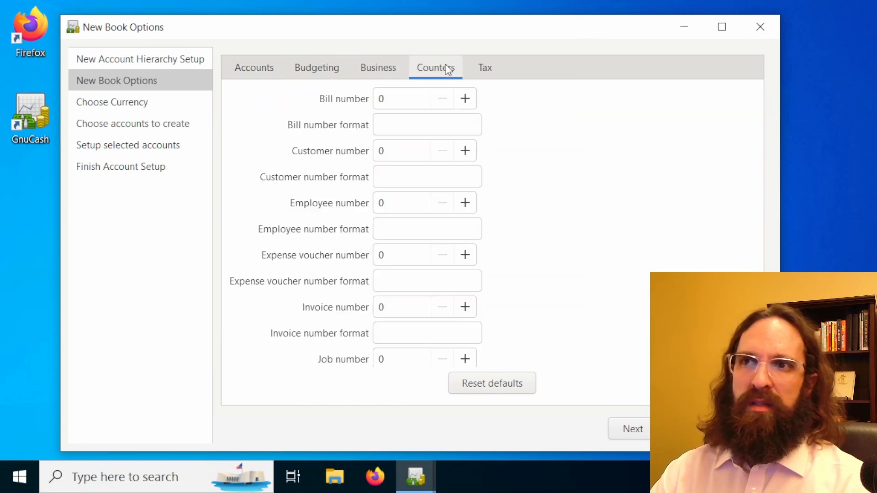
pyautogui.click(492, 66)
pyautogui.click(269, 81)
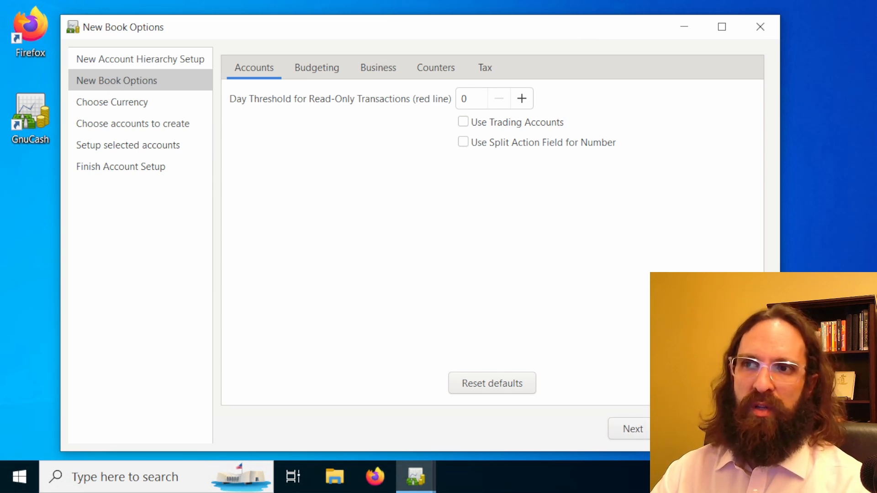
pyautogui.click(638, 431)
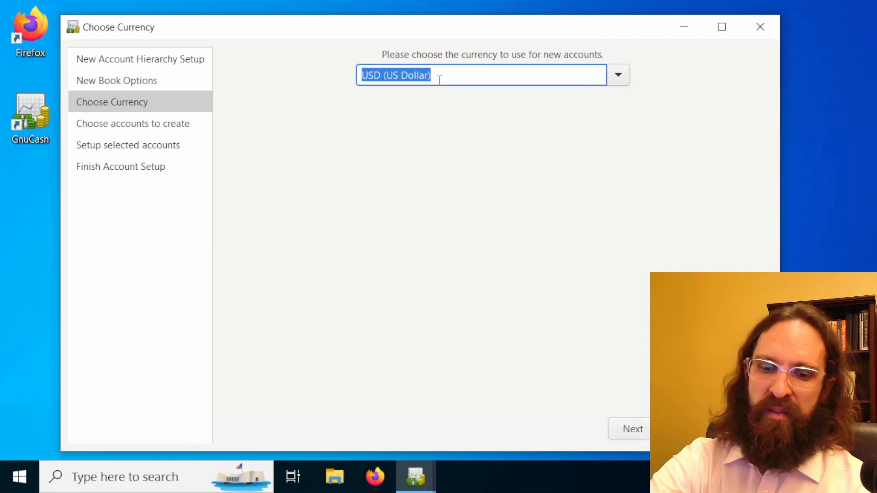
# Choose USD (US Dollar) as the currency for new accounts and continue to the account selection
pyautogui.write('USDF')
pyautogui.press('BackSpace')
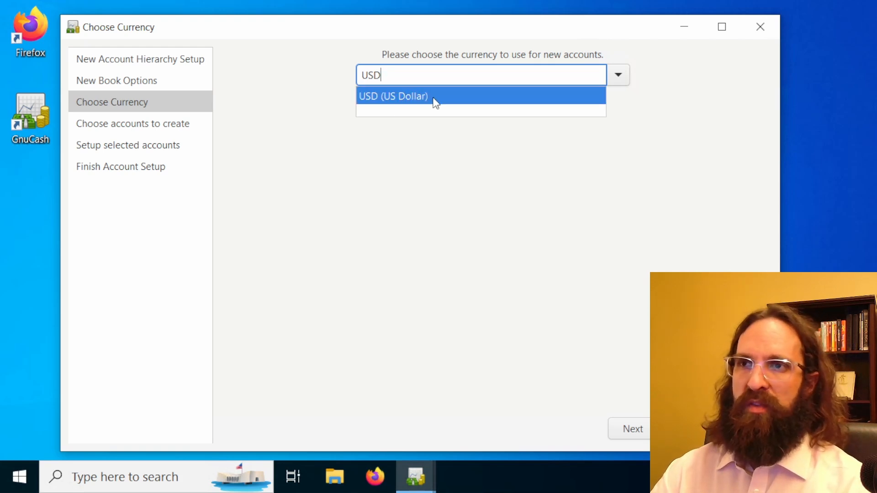
pyautogui.click(417, 96)
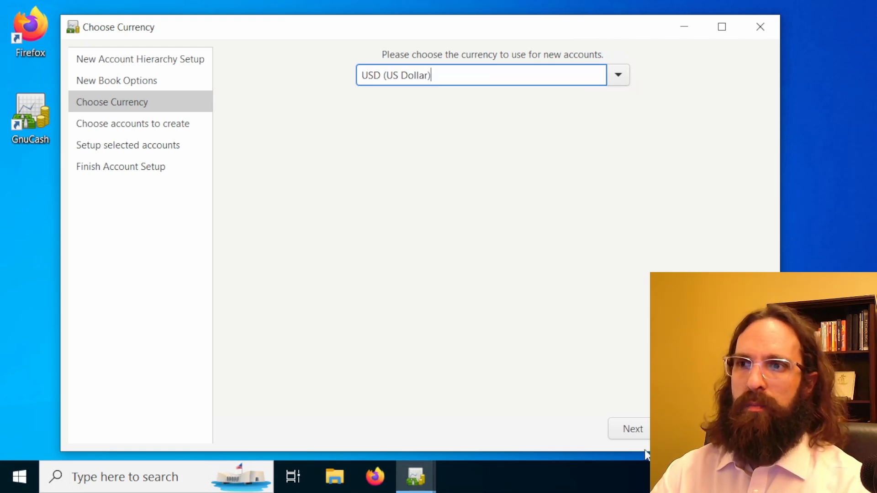
pyautogui.click(633, 439)
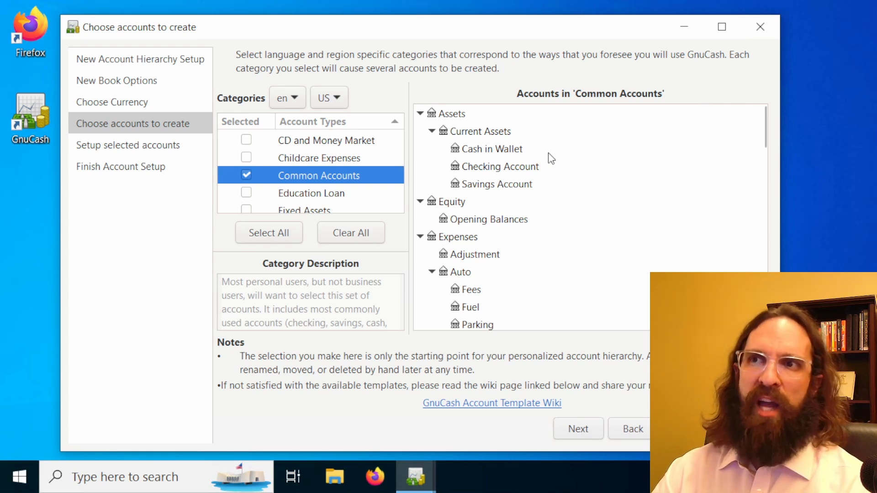
# Collapse the Assets, Equity, Expenses, Income and Liabilities groups in the Common Accounts preview
pyautogui.click(420, 115)
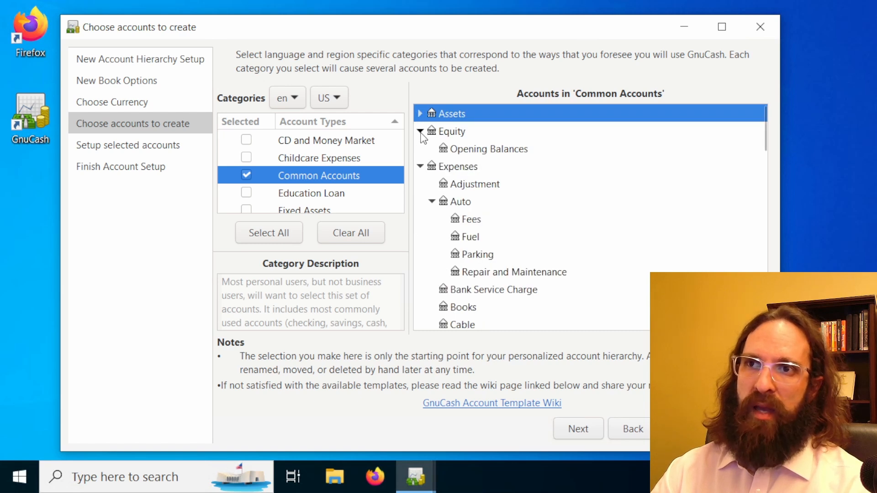
pyautogui.click(420, 132)
pyautogui.click(421, 149)
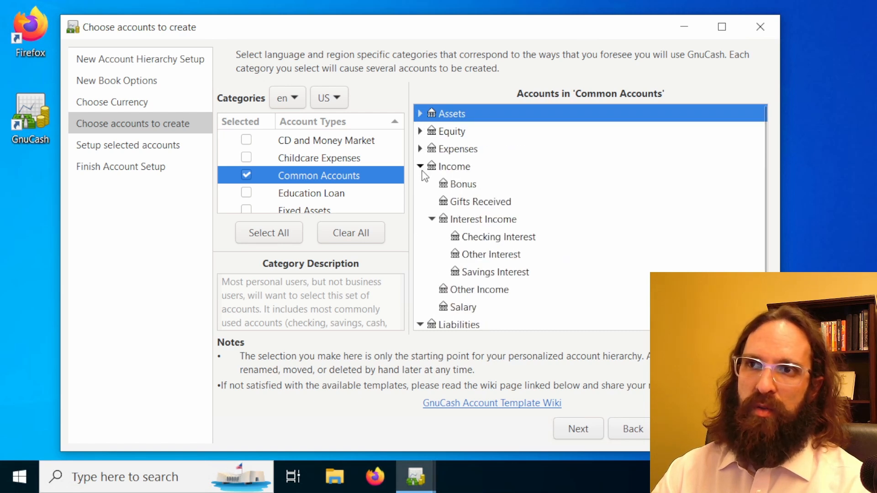
pyautogui.click(420, 167)
pyautogui.click(420, 185)
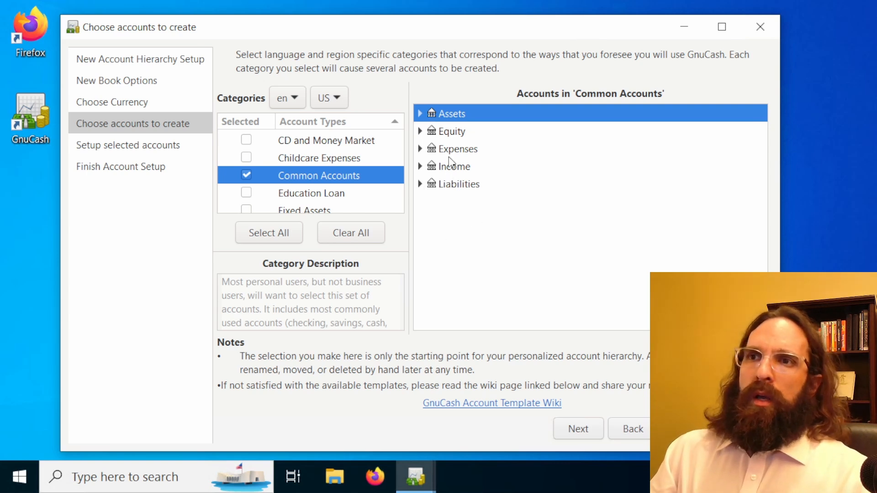
# Examine the top-level account groups of the Common Accounts category, comparing Assets, Equity, Expenses and Liabilities
pyautogui.click(480, 179)
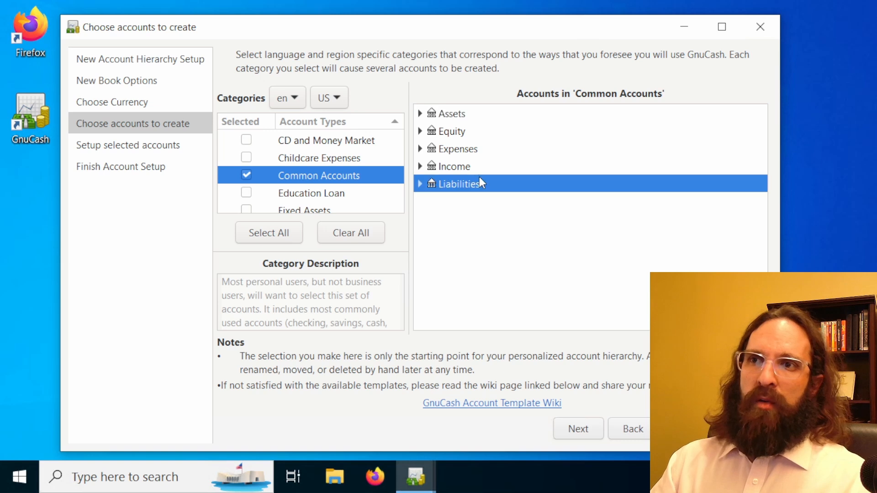
pyautogui.click(464, 115)
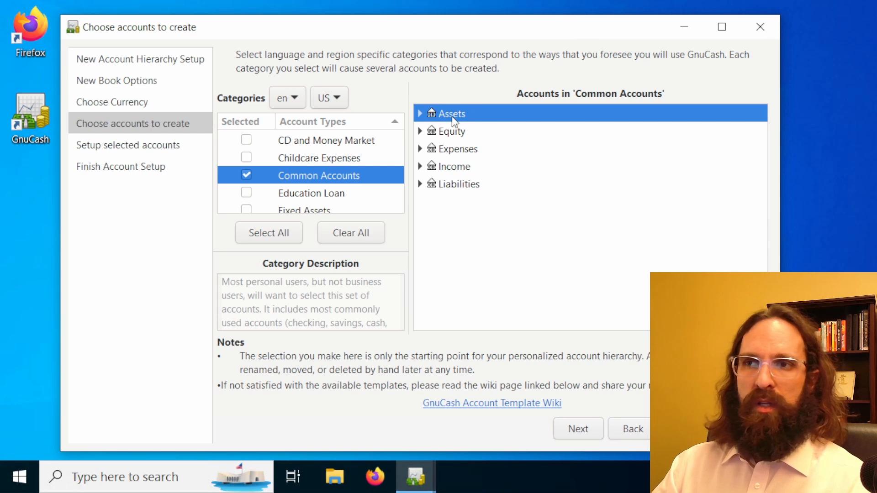
pyautogui.click(458, 133)
pyautogui.click(459, 156)
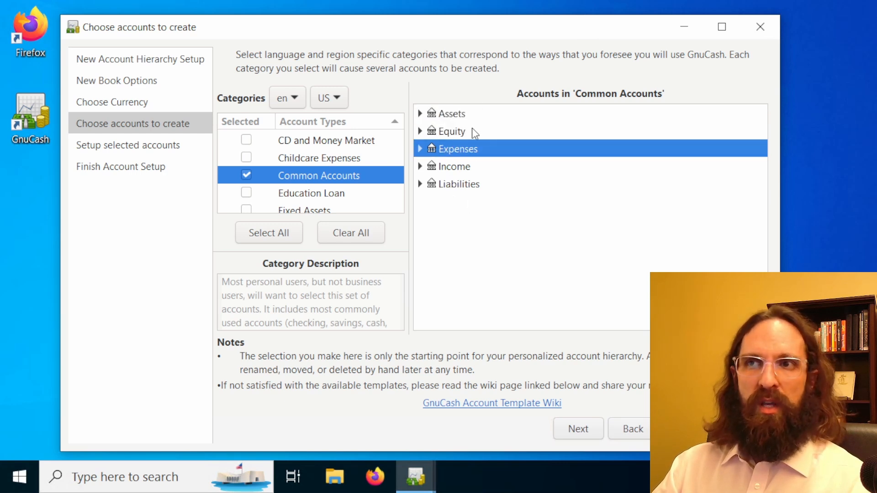
pyautogui.click(469, 115)
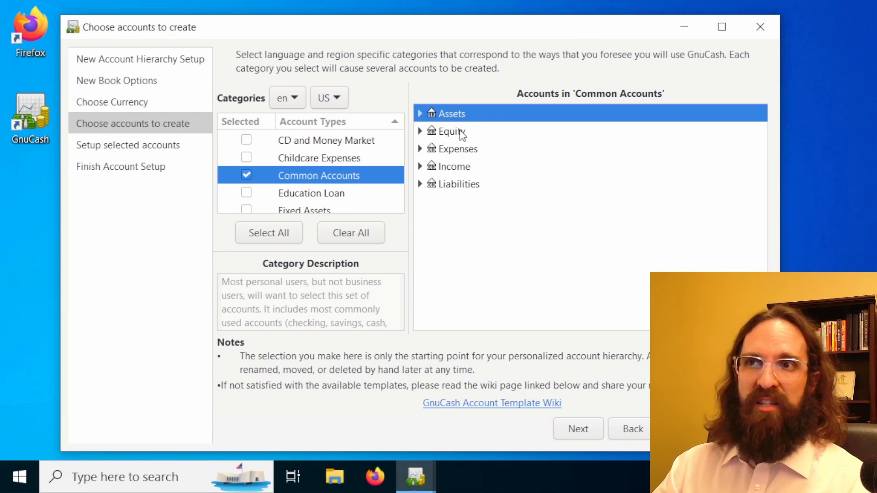
pyautogui.click(461, 133)
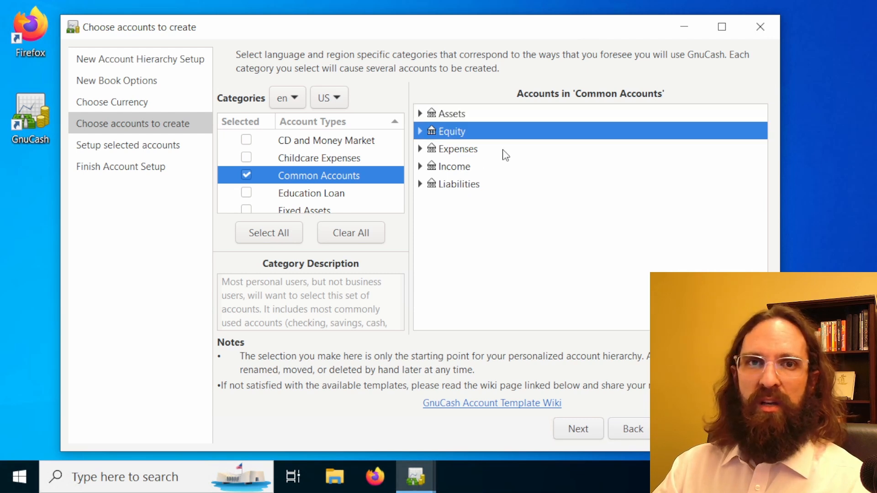
pyautogui.click(478, 120)
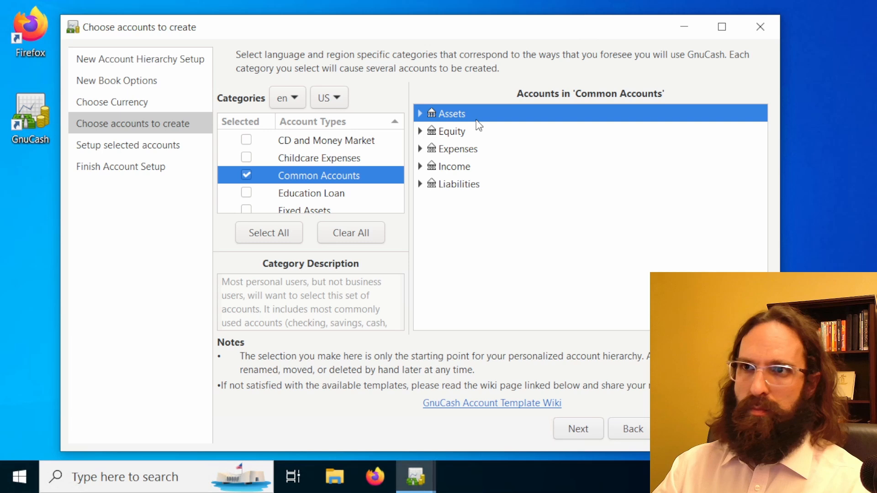
# Examine the accounts under Current Assets in the Assets group, including Cash in Wallet, and collapse the group again
pyautogui.click(419, 114)
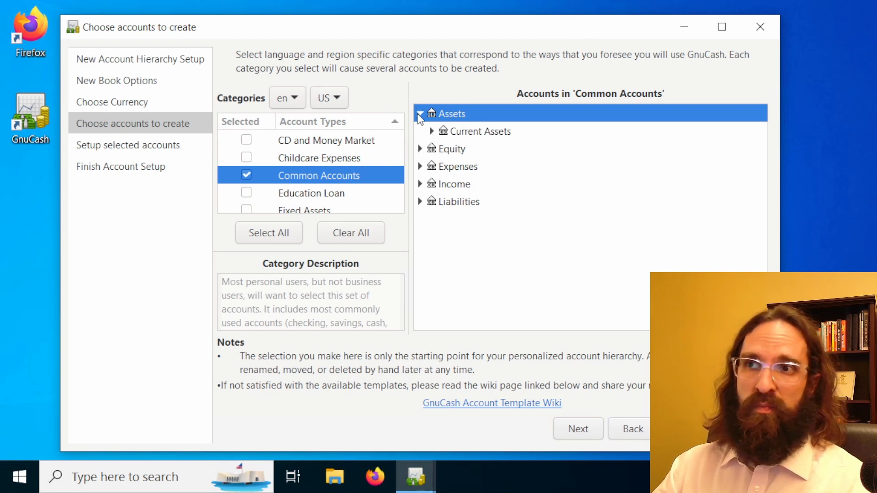
pyautogui.click(433, 133)
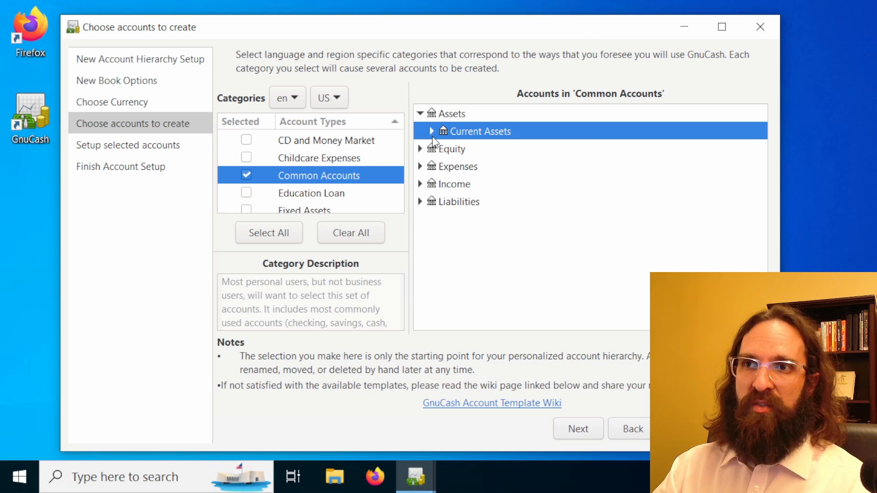
pyautogui.click(433, 131)
pyautogui.click(491, 154)
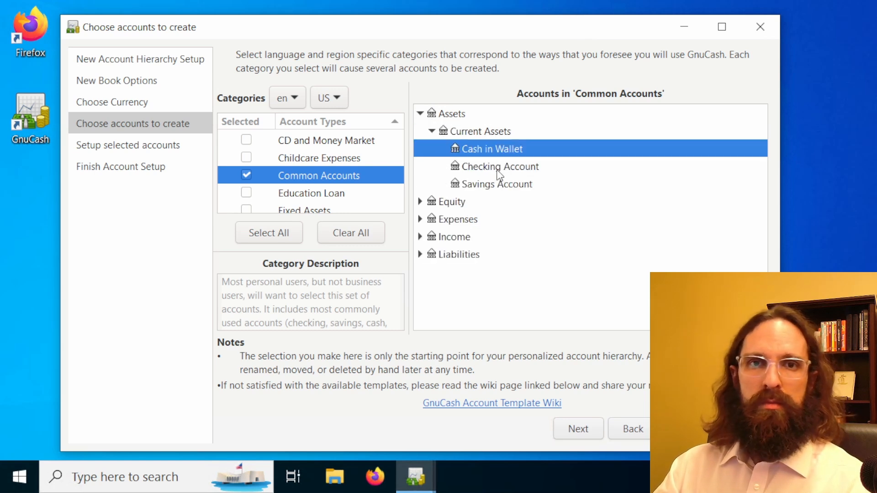
pyautogui.click(432, 131)
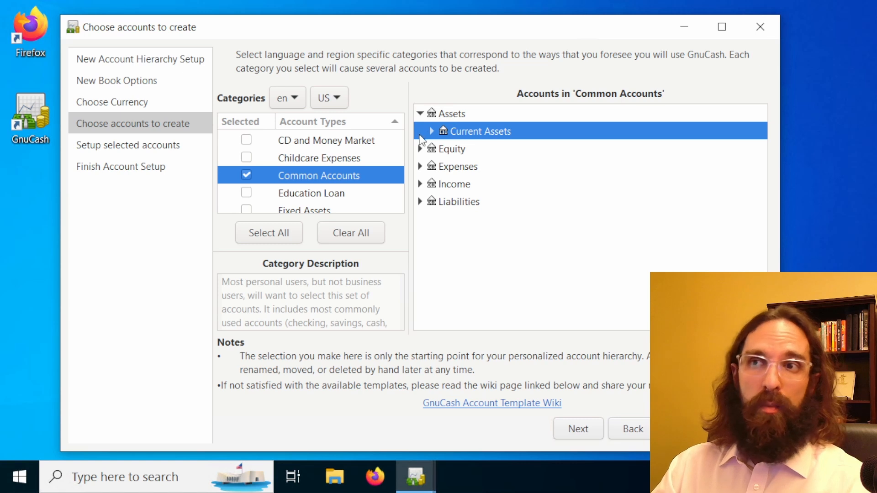
pyautogui.click(421, 115)
# Examine the Opening Balances account in the Equity group and collapse the group again
pyautogui.click(421, 131)
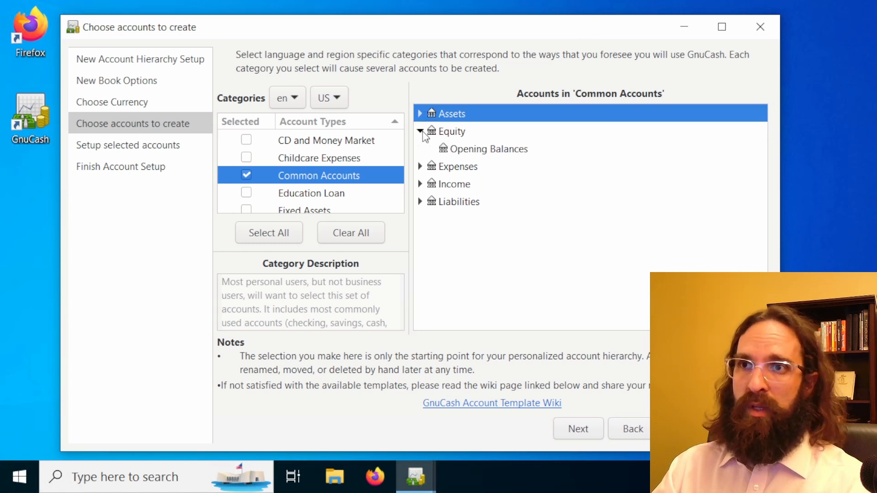
pyautogui.click(465, 152)
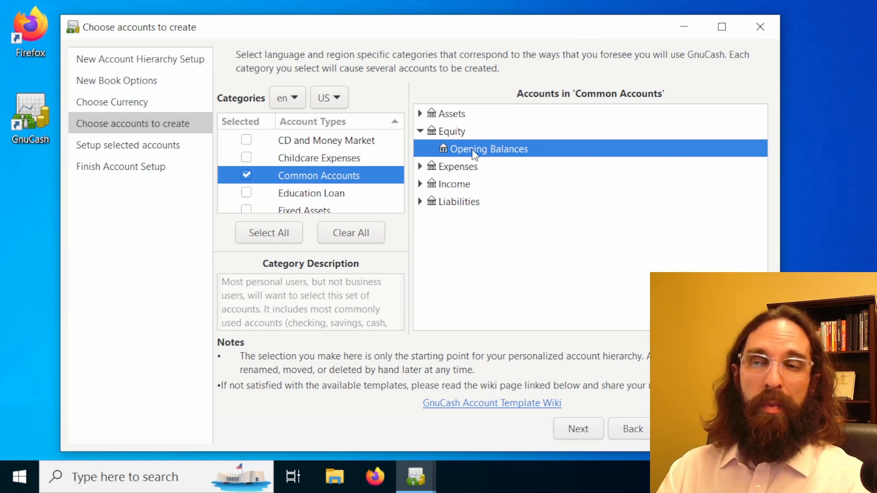
pyautogui.click(419, 132)
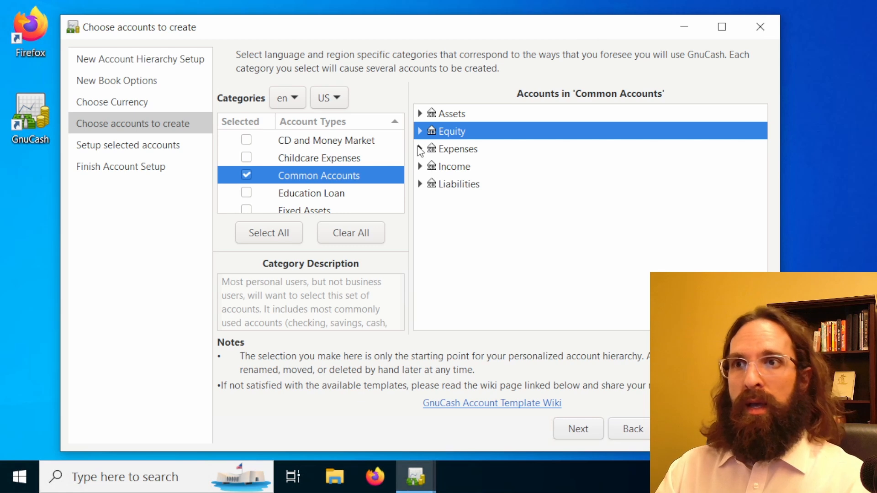
# Examine the full list of accounts in the Expenses group, down to Utilities, and collapse the group again
pyautogui.click(420, 149)
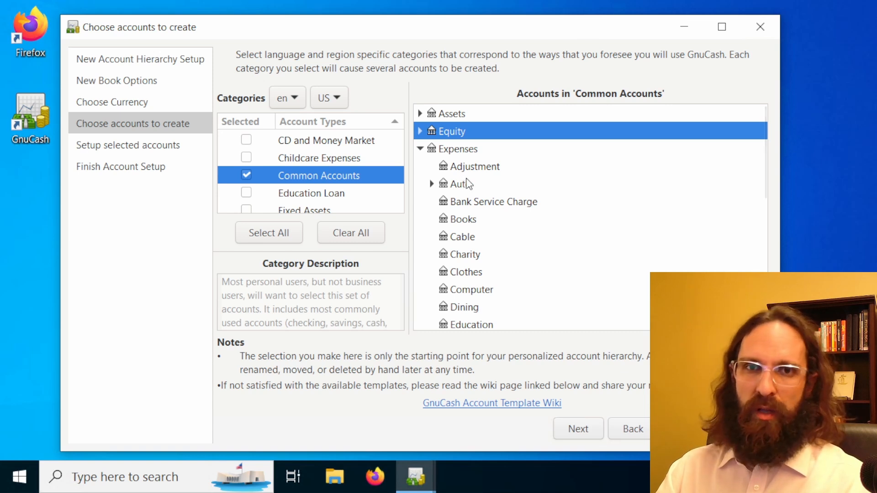
pyautogui.scroll(-1, 472, 218)
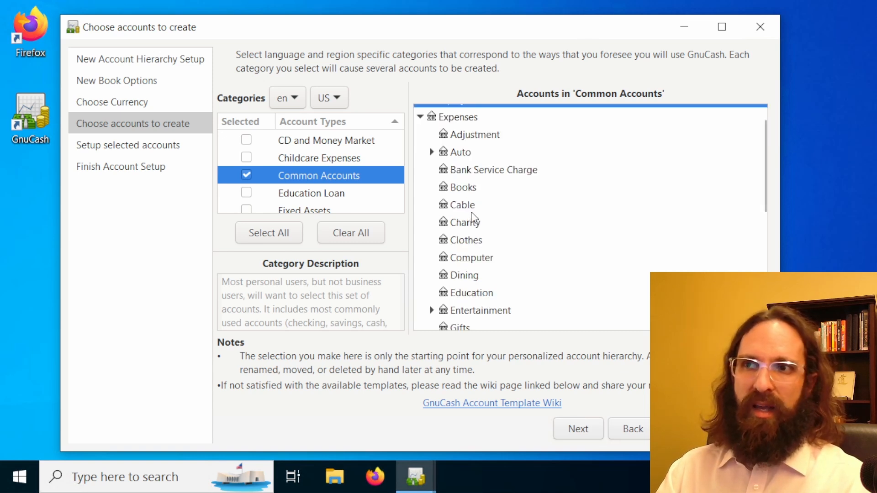
pyautogui.click(478, 257)
pyautogui.click(478, 240)
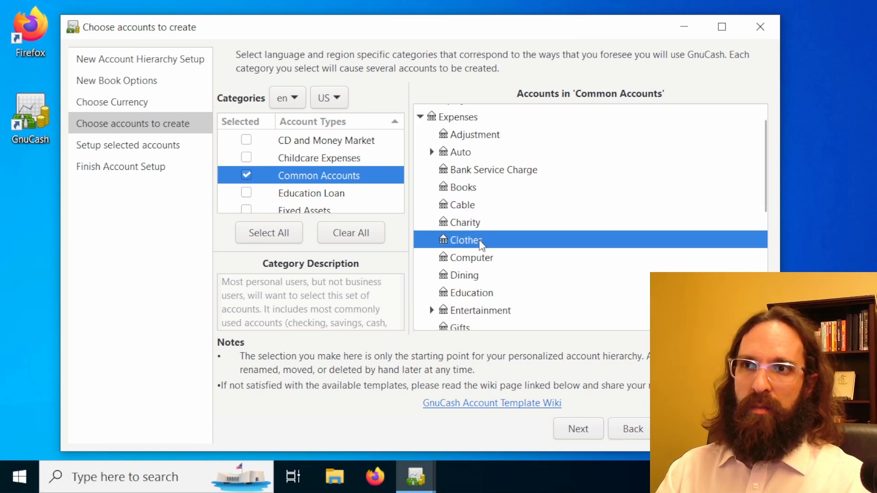
pyautogui.click(472, 203)
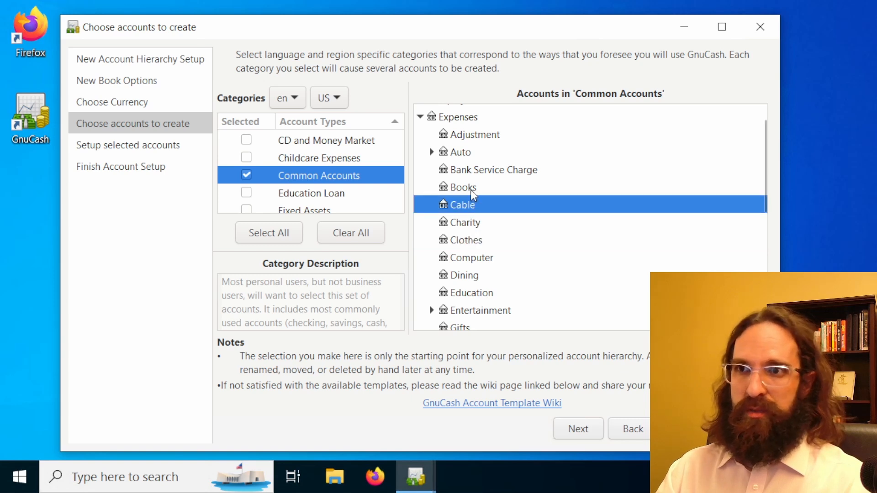
pyautogui.click(471, 191)
pyautogui.scroll(-1, 484, 219)
pyautogui.click(500, 277)
pyautogui.scroll(-1, 500, 278)
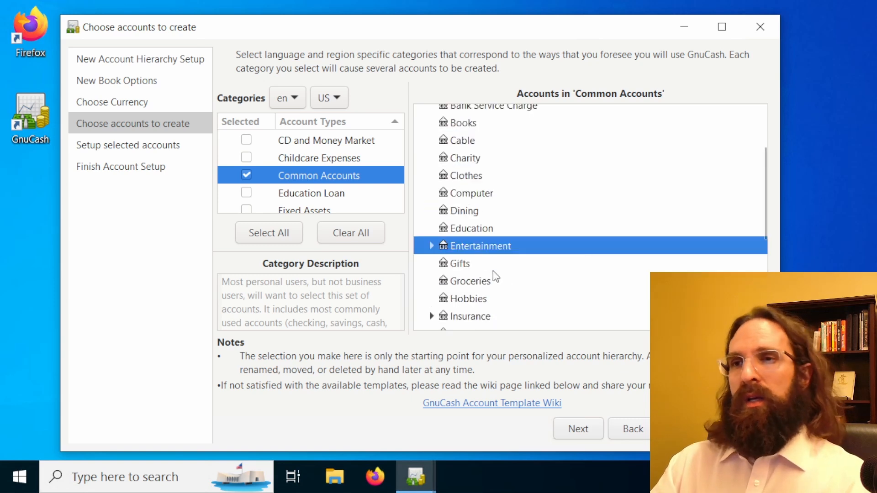
pyautogui.scroll(-1, 492, 292)
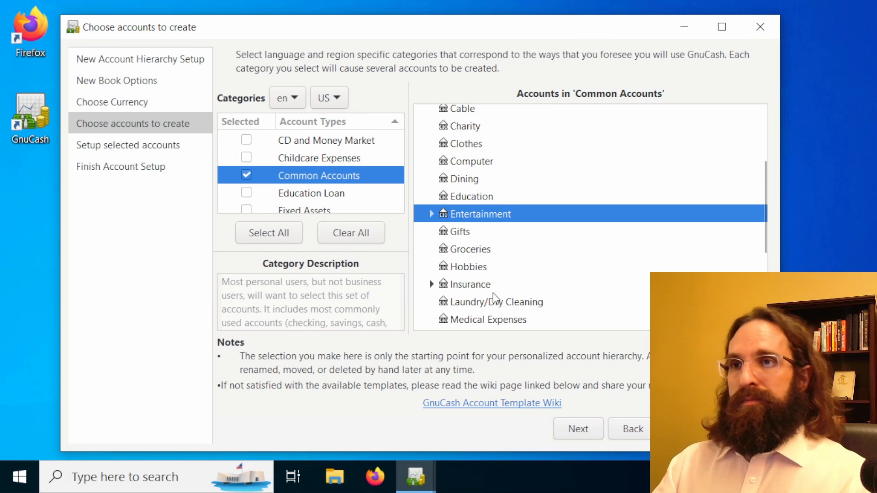
pyautogui.scroll(-3, 502, 270)
pyautogui.scroll(-4, 503, 264)
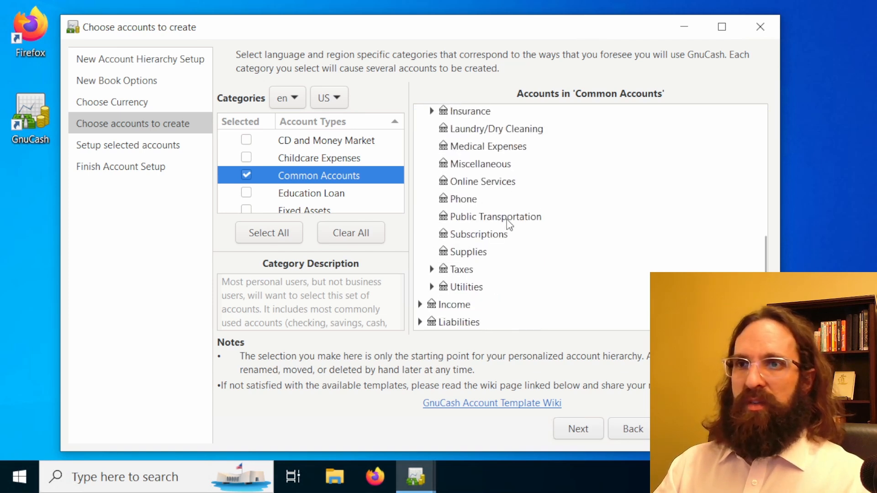
pyautogui.click(485, 286)
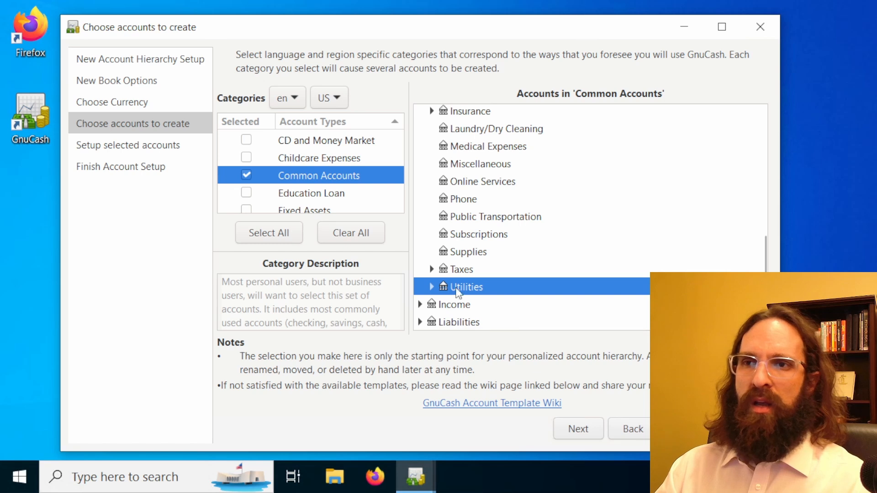
pyautogui.scroll(3, 475, 221)
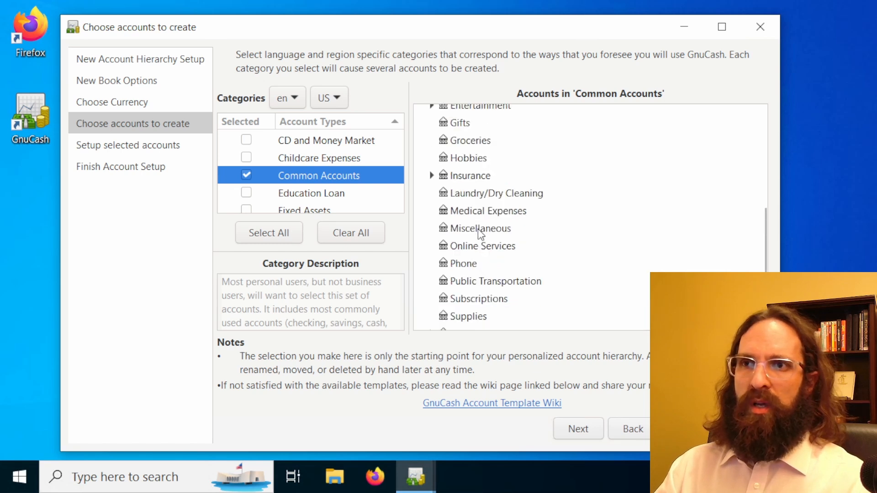
pyautogui.scroll(2, 478, 229)
pyautogui.scroll(6, 478, 230)
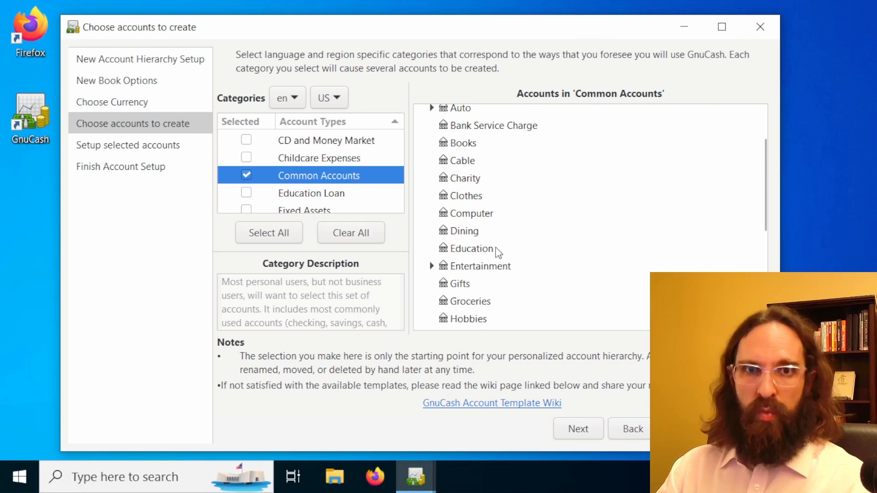
pyautogui.scroll(4, 495, 242)
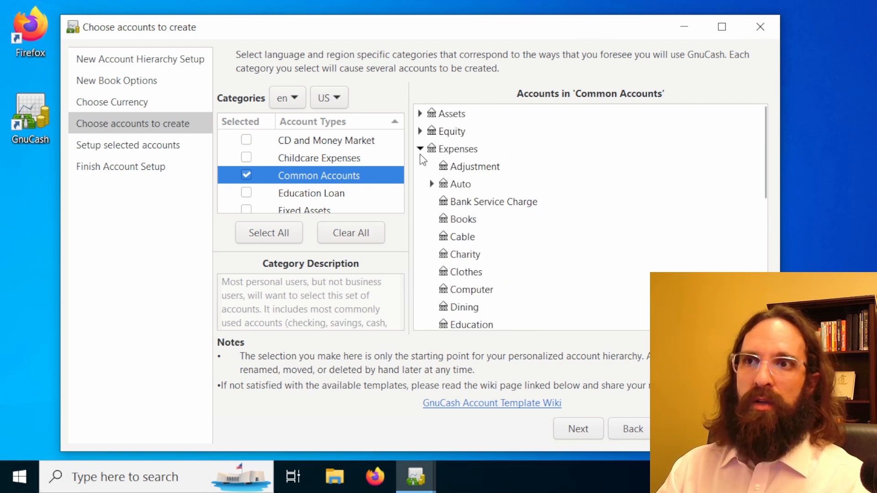
pyautogui.click(420, 150)
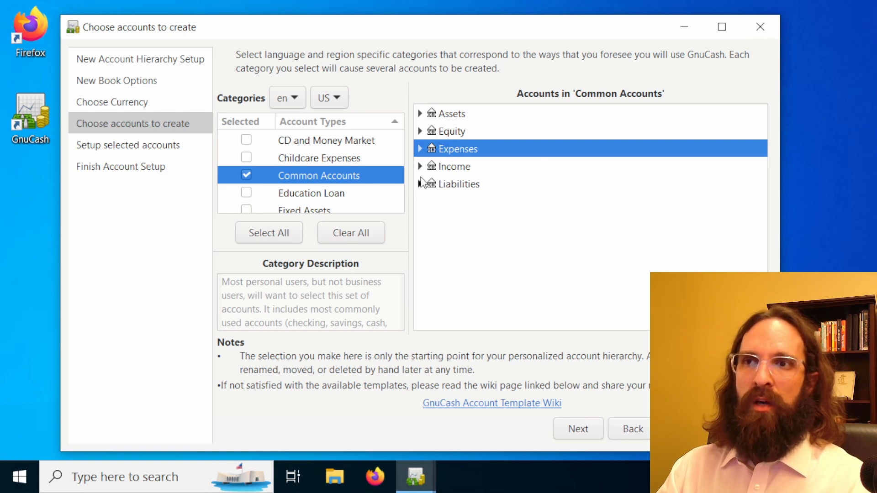
# Examine the accounts in the Income group, including Bonus, and collapse the group again
pyautogui.click(419, 167)
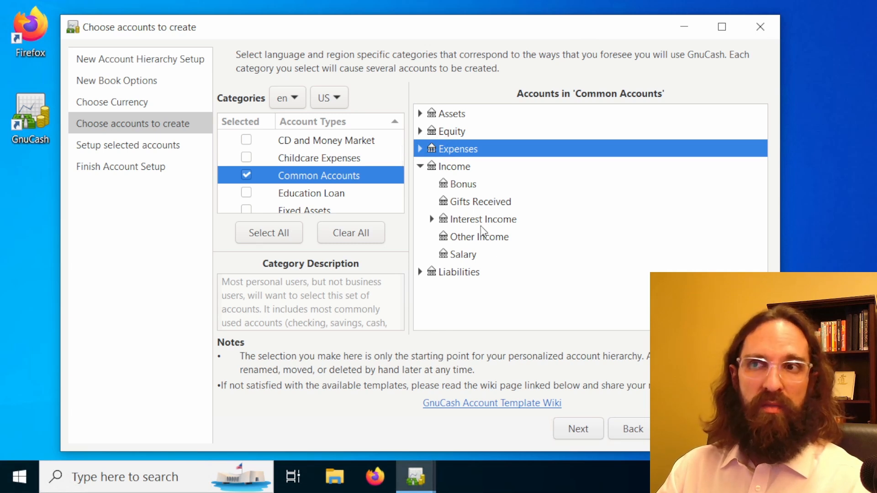
pyautogui.click(463, 186)
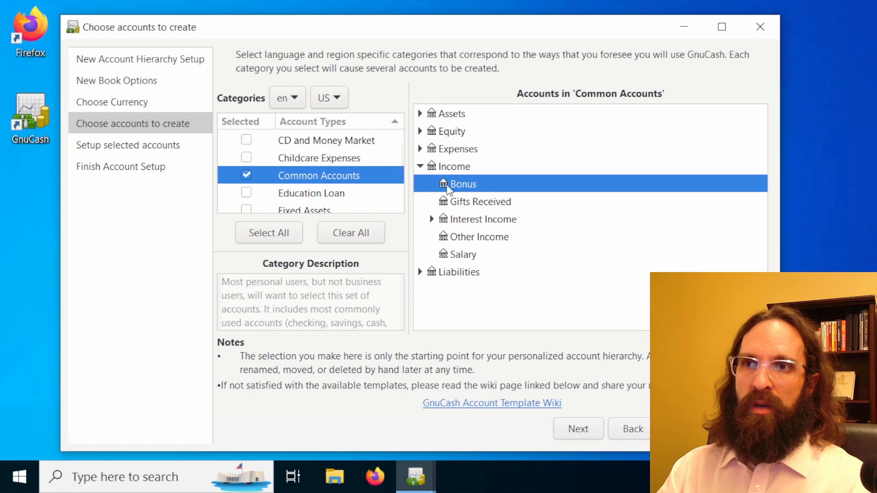
pyautogui.click(421, 167)
# Examine the Credit Card account in the Liabilities group and collapse the group again
pyautogui.click(420, 184)
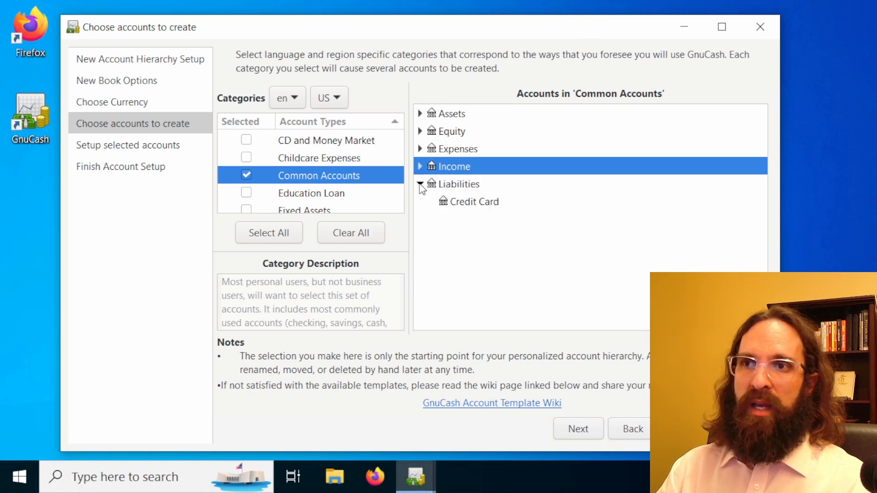
pyautogui.click(495, 207)
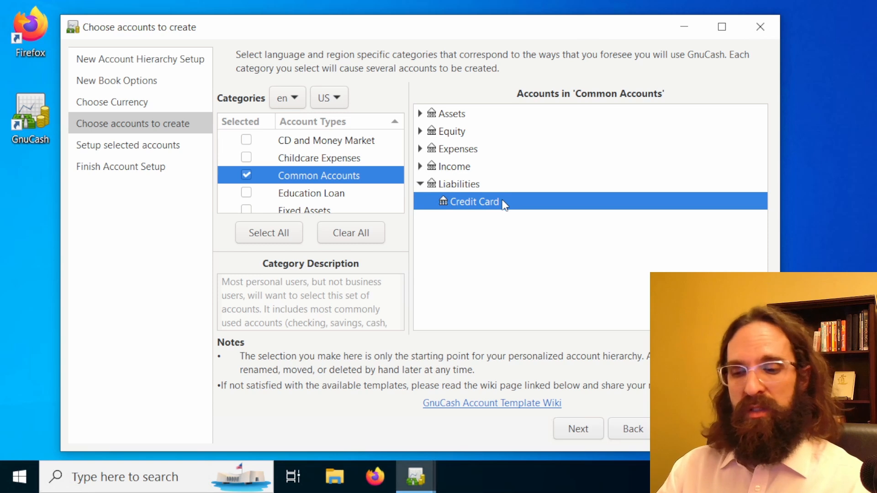
pyautogui.click(419, 185)
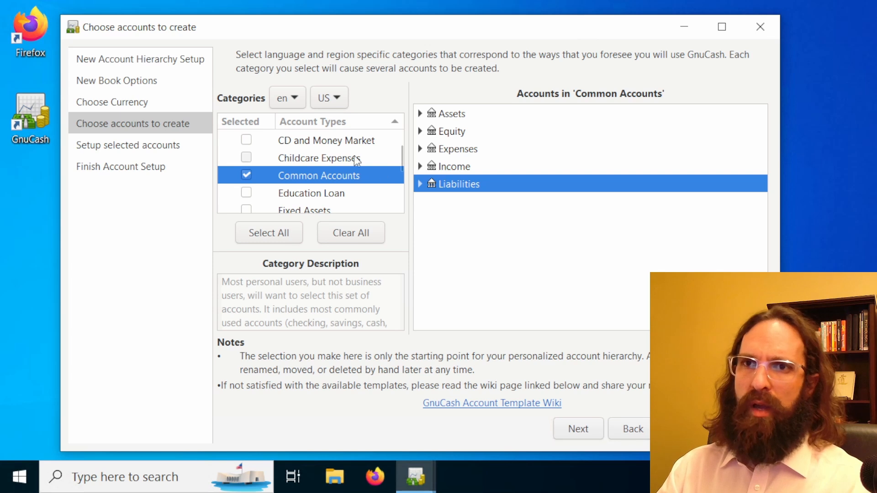
# Recheck the Equity and Expenses groups of Common Accounts and continue to the setup of the selected accounts
pyautogui.click(420, 132)
pyautogui.click(420, 167)
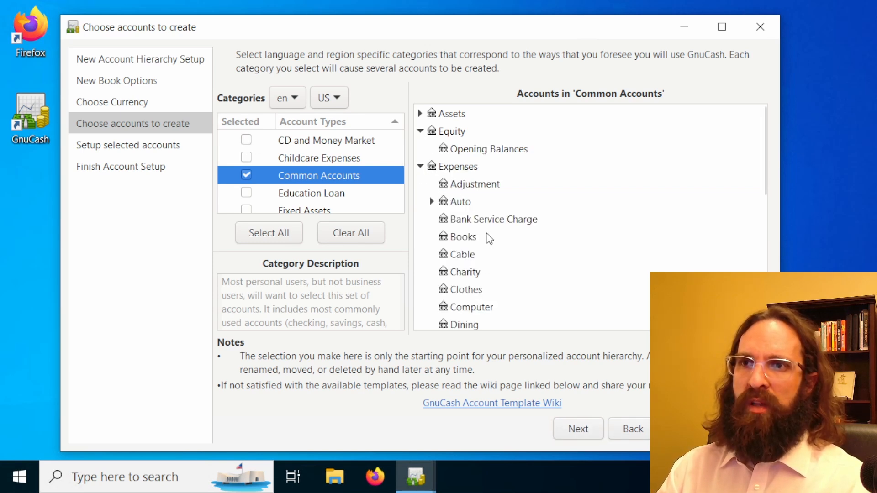
pyautogui.scroll(-2, 492, 233)
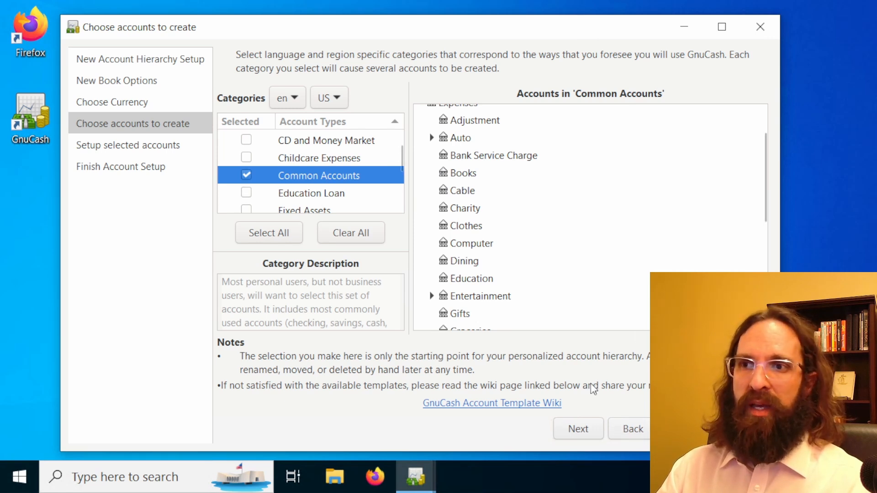
pyautogui.click(573, 433)
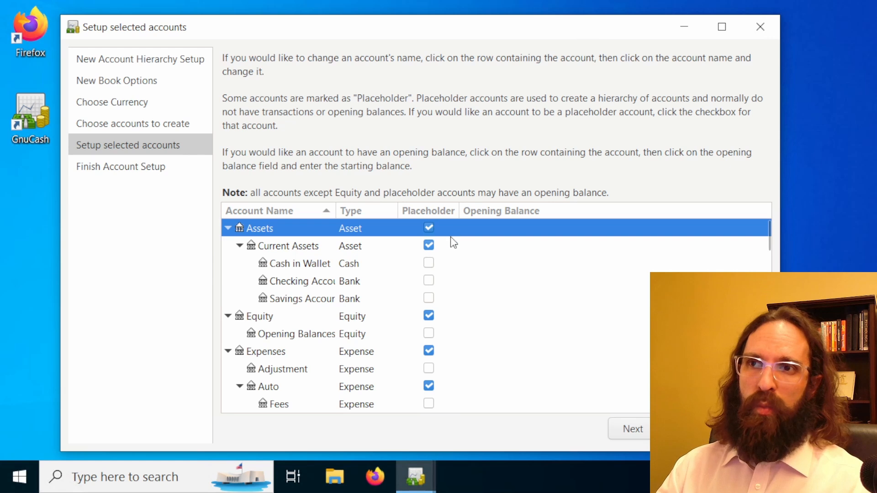
# Examine the list of selected accounts and their placeholder settings, from Current Assets down through the Insurance expenses
pyautogui.click(466, 247)
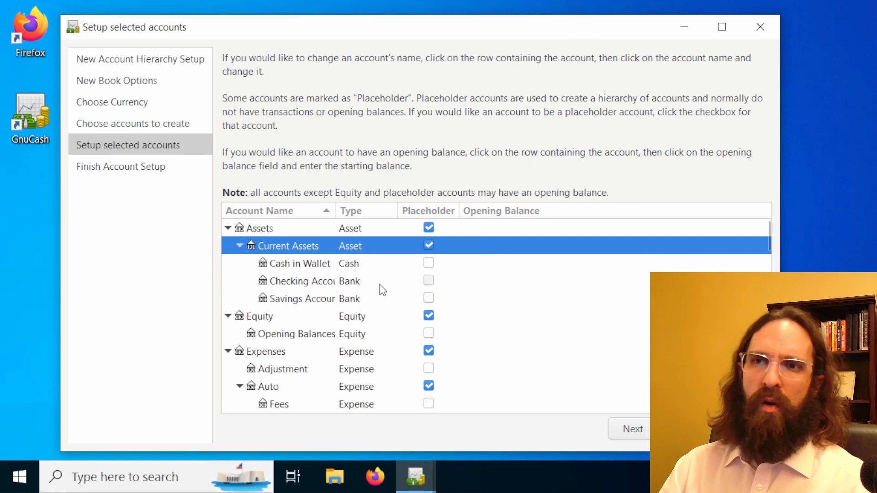
pyautogui.scroll(-1, 374, 338)
pyautogui.scroll(-1, 371, 356)
pyautogui.scroll(-10, 283, 358)
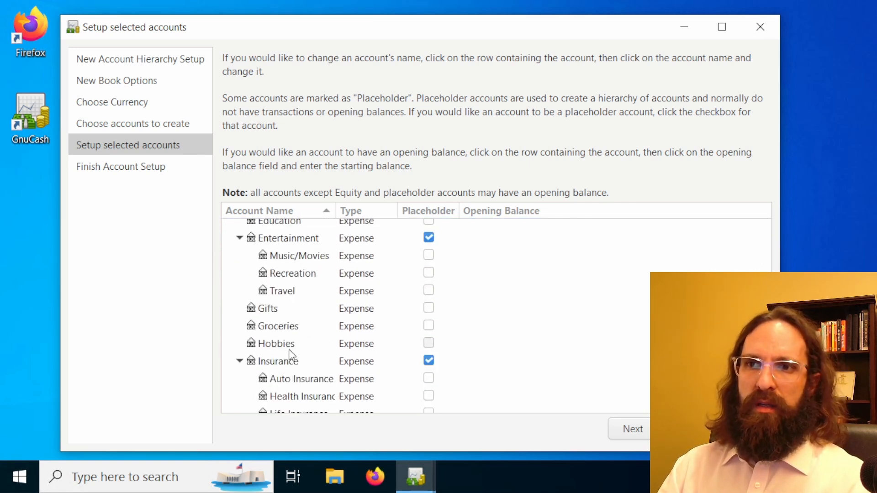
pyautogui.scroll(-4, 290, 352)
pyautogui.scroll(9, 285, 340)
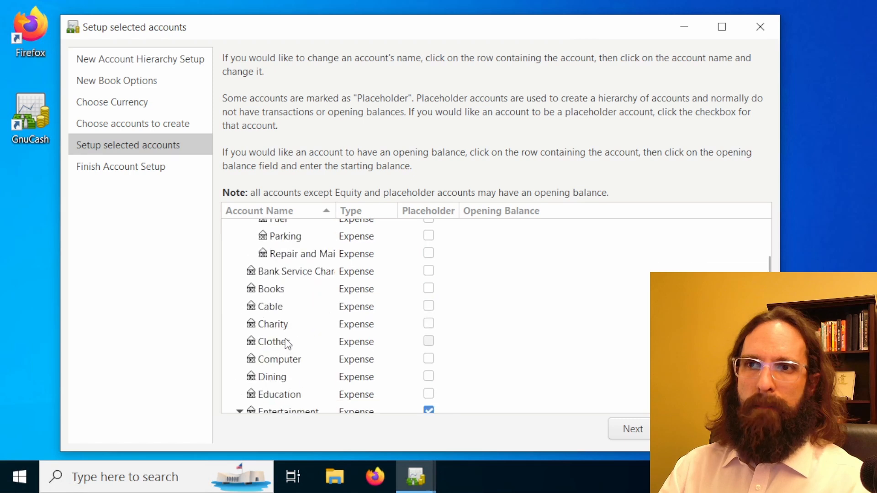
pyautogui.scroll(6, 288, 324)
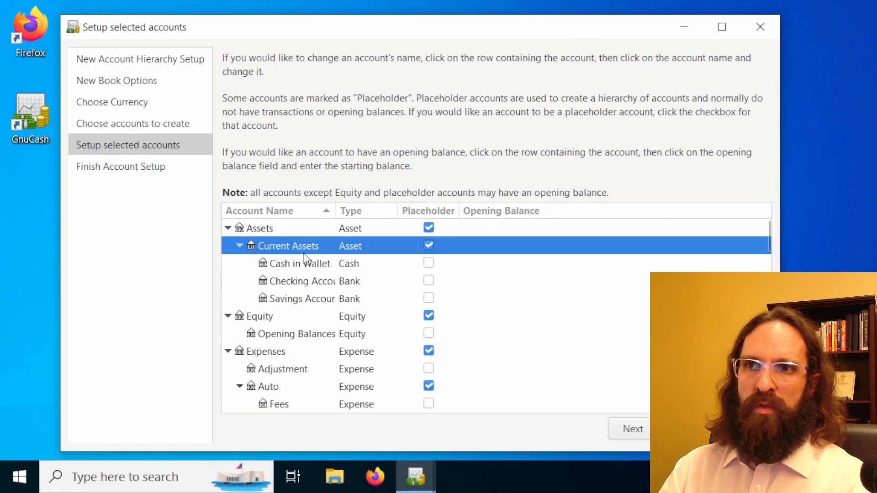
# Select the Cash in Wallet account and widen the Account Name column to fit names such as Checking Account
pyautogui.click(305, 266)
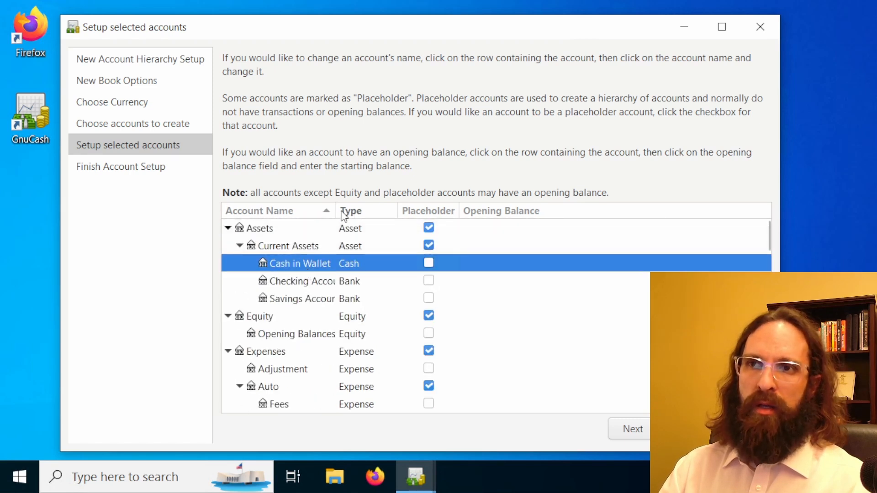
pyautogui.moveTo(337, 214); pyautogui.dragTo(363, 223)
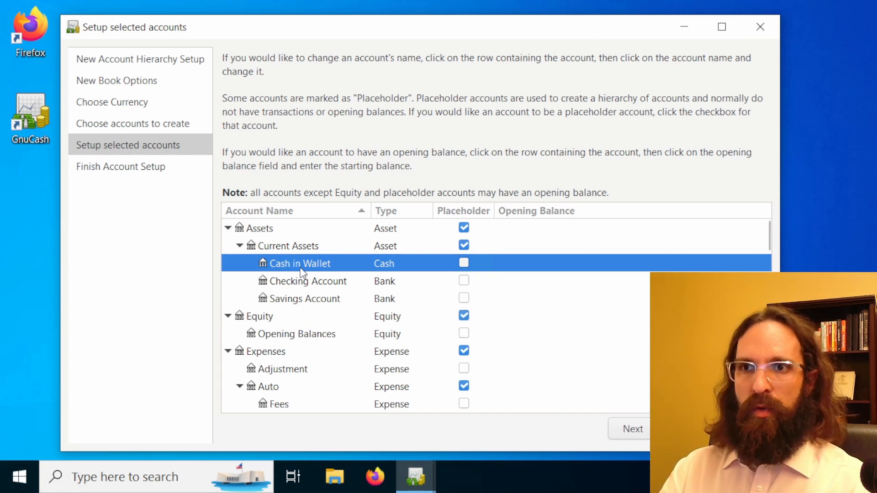
# Examine the expense accounts down to Taxes, including Groceries and Dining
pyautogui.scroll(-5, 304, 274)
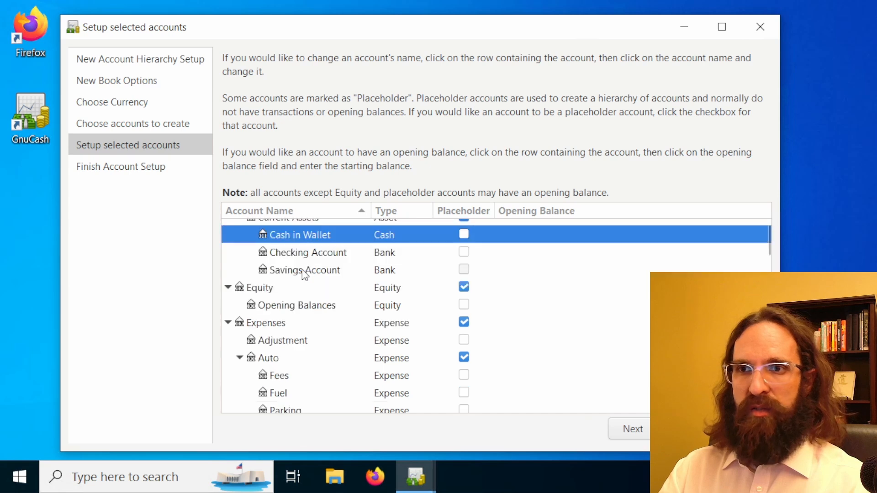
pyautogui.scroll(-4, 315, 284)
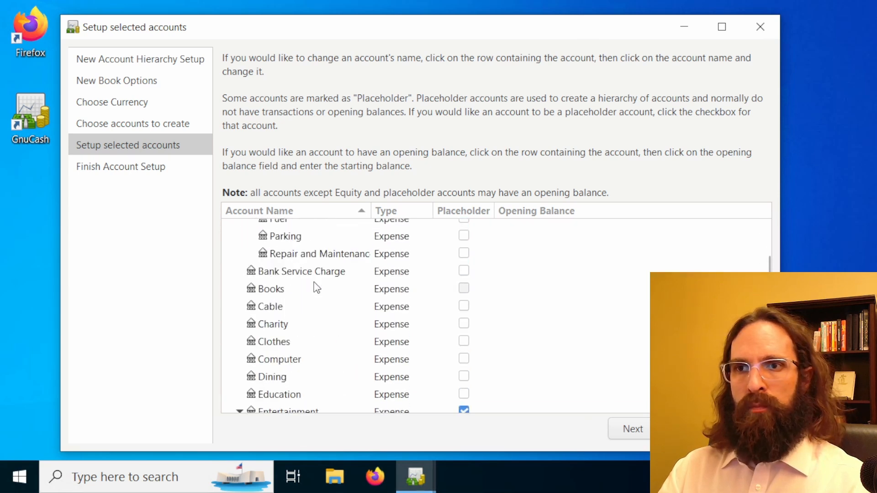
pyautogui.scroll(-6, 317, 287)
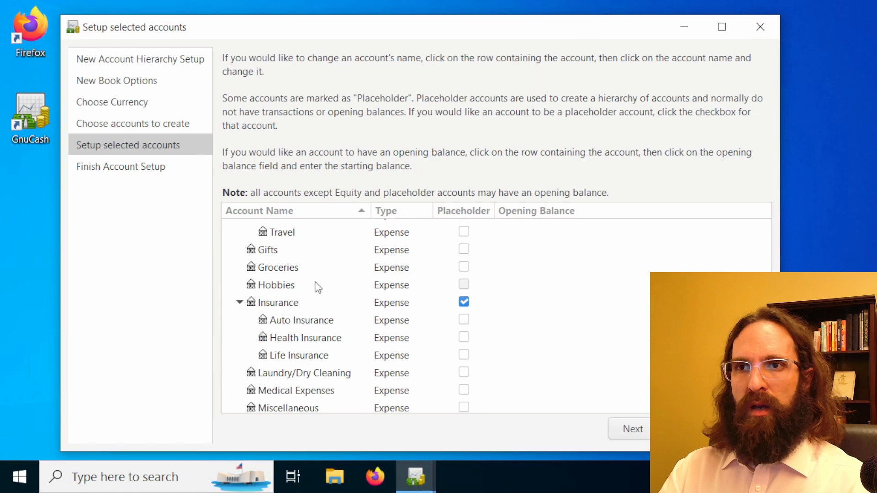
pyautogui.click(282, 263)
pyautogui.scroll(-3, 286, 266)
pyautogui.scroll(-1, 296, 278)
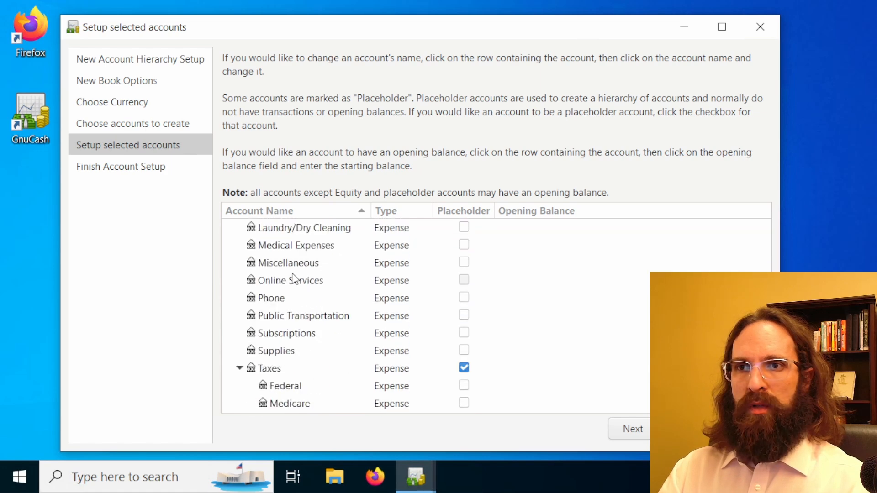
pyautogui.scroll(1, 294, 279)
pyautogui.scroll(7, 294, 278)
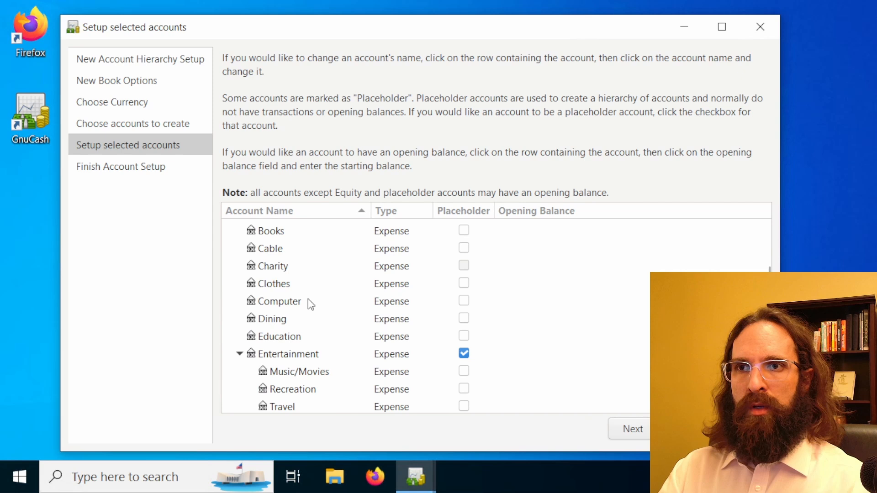
pyautogui.click(282, 323)
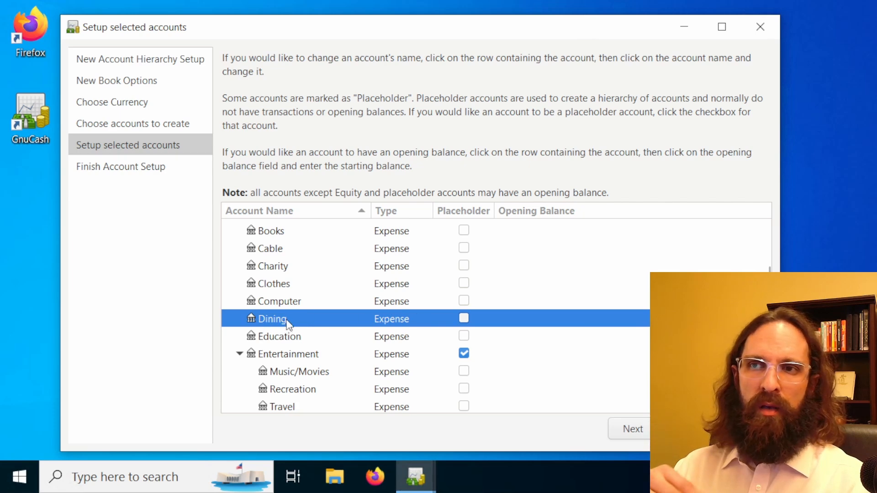
# Examine the Auto expense account and its sub-accounts such as Parking, collapsing and expanding the Auto group
pyautogui.scroll(2, 286, 329)
pyautogui.scroll(6, 273, 310)
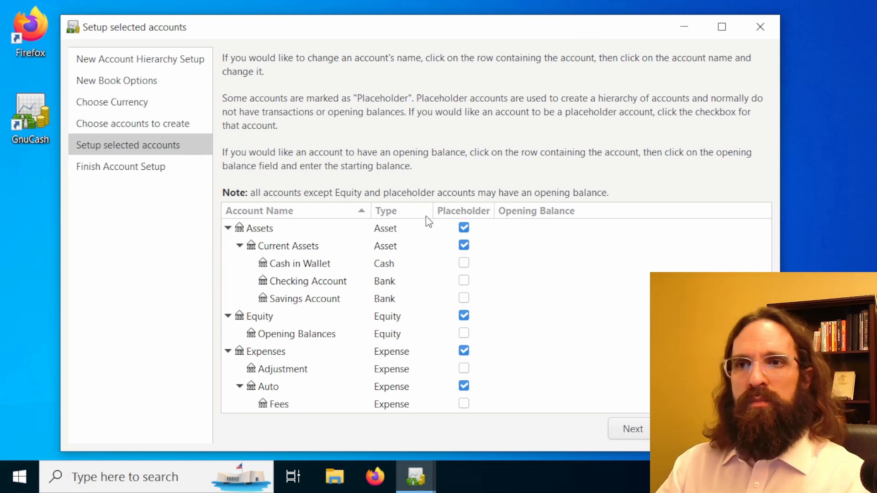
pyautogui.scroll(-3, 289, 314)
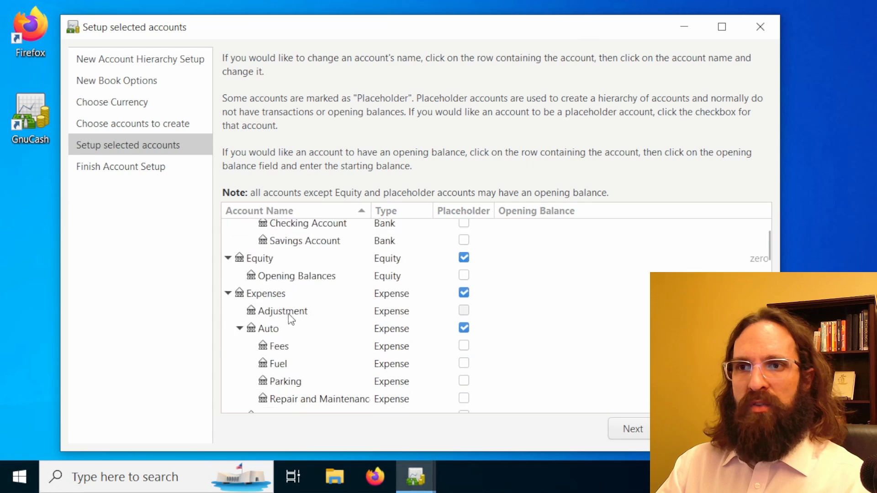
pyautogui.scroll(2, 301, 325)
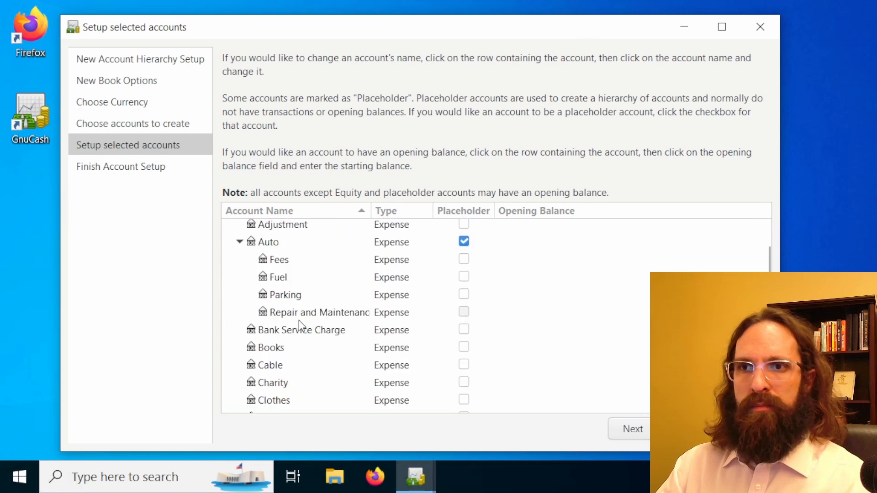
pyautogui.click(298, 325)
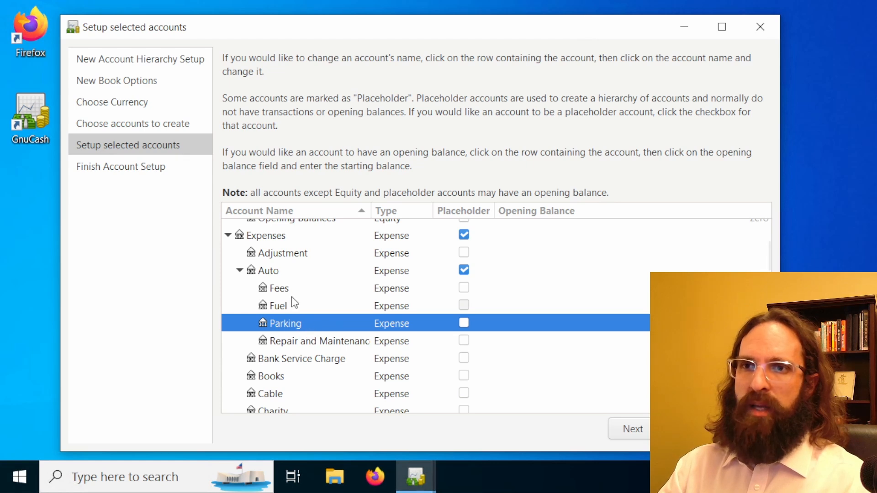
pyautogui.click(279, 274)
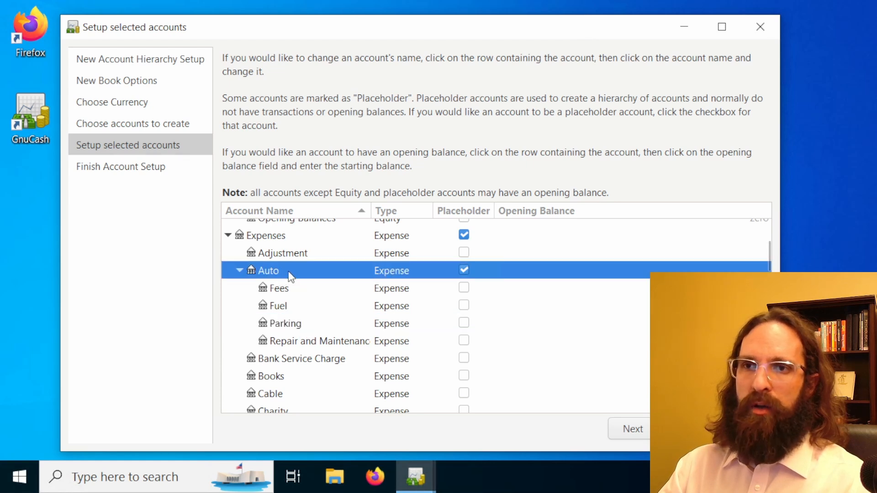
pyautogui.click(239, 271)
pyautogui.click(240, 271)
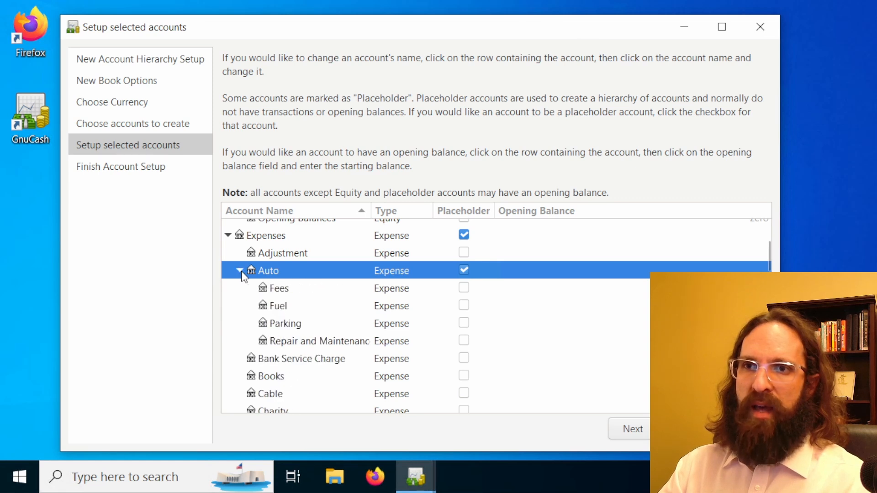
pyautogui.click(240, 271)
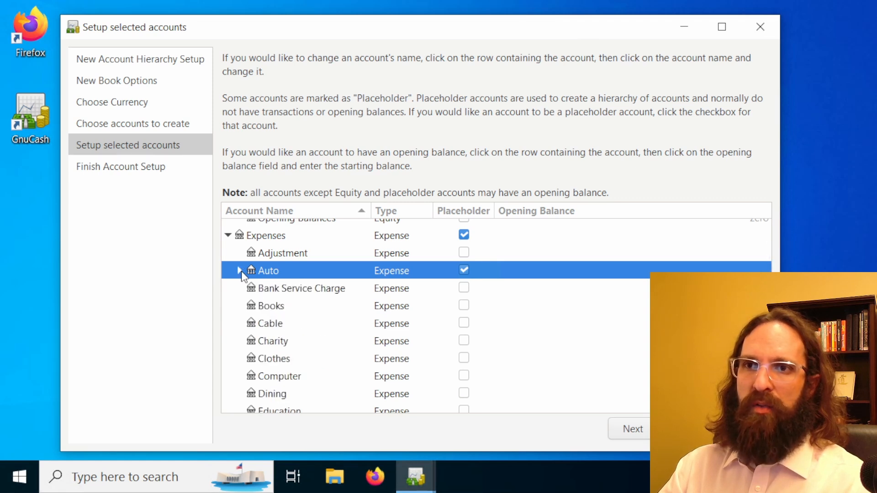
pyautogui.click(240, 271)
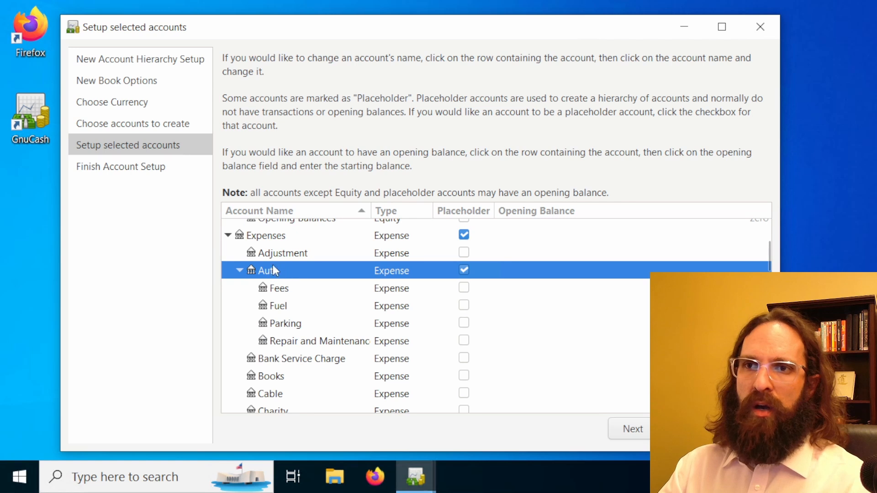
# Collapse and expand the Expenses group to examine it as a parent account
pyautogui.click(268, 237)
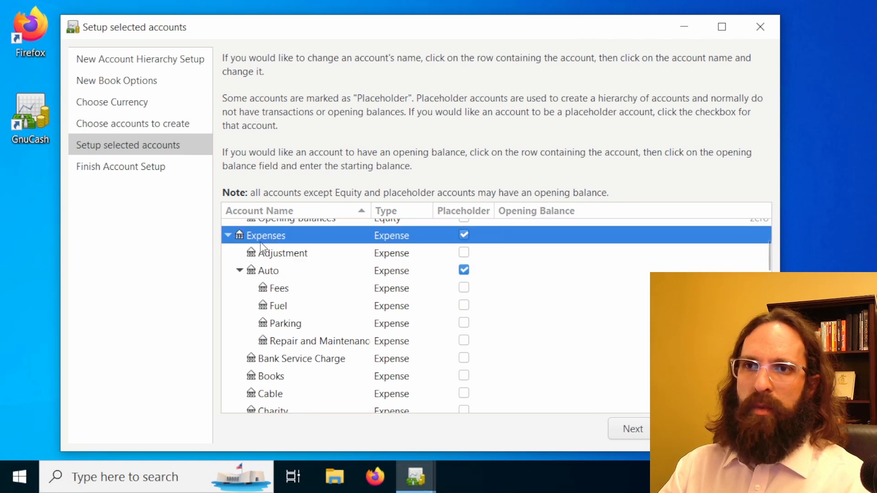
pyautogui.click(228, 235)
pyautogui.click(228, 235)
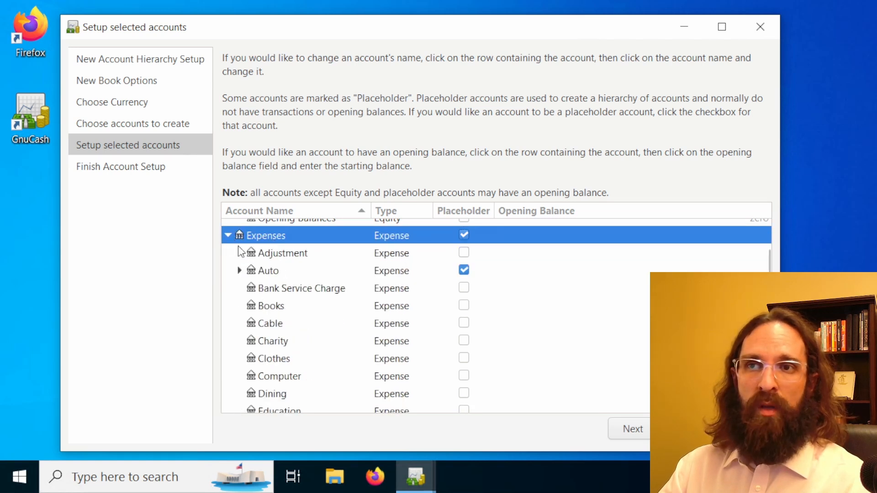
pyautogui.click(227, 238)
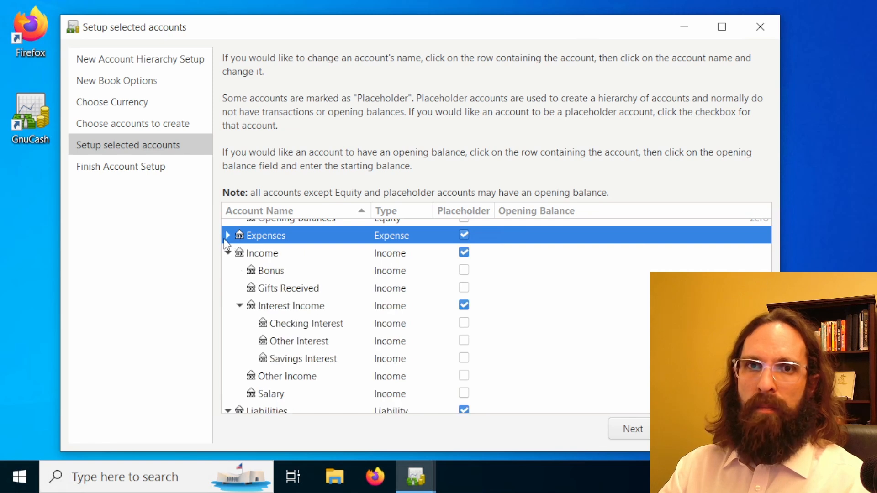
pyautogui.click(228, 235)
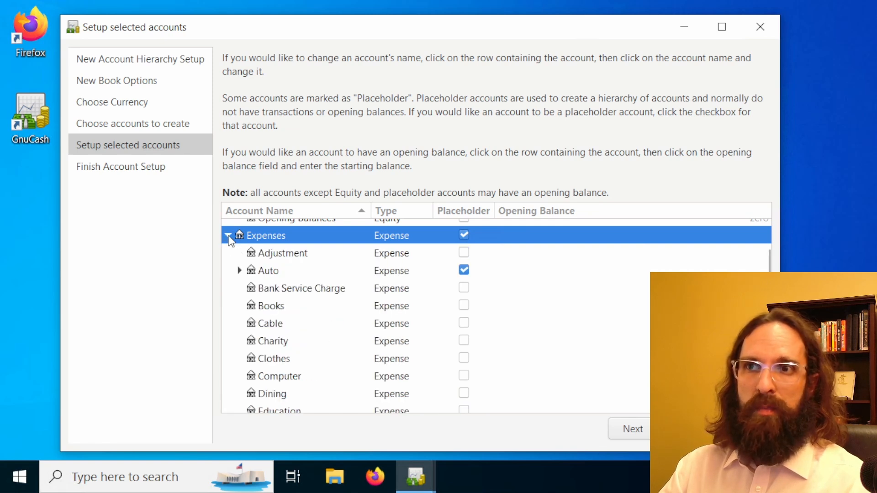
# Expand the Auto group and compare its Parking sub-account with the Auto placeholder account
pyautogui.click(246, 273)
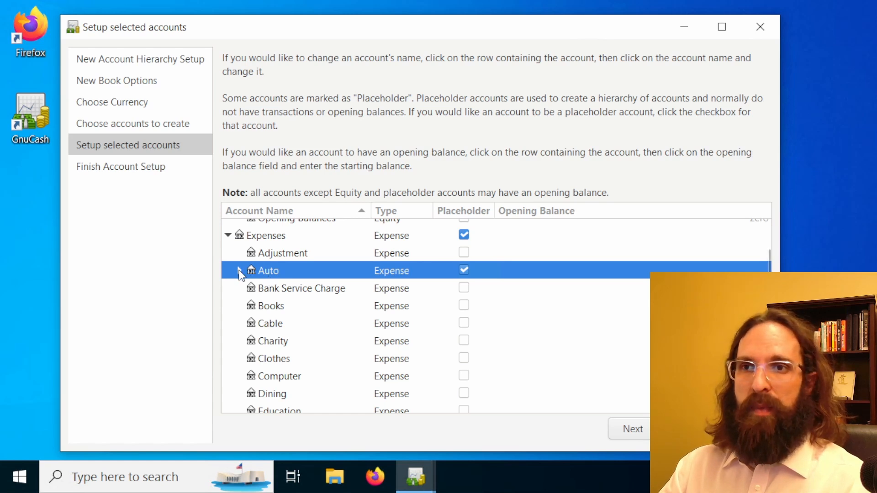
pyautogui.click(239, 271)
pyautogui.click(294, 327)
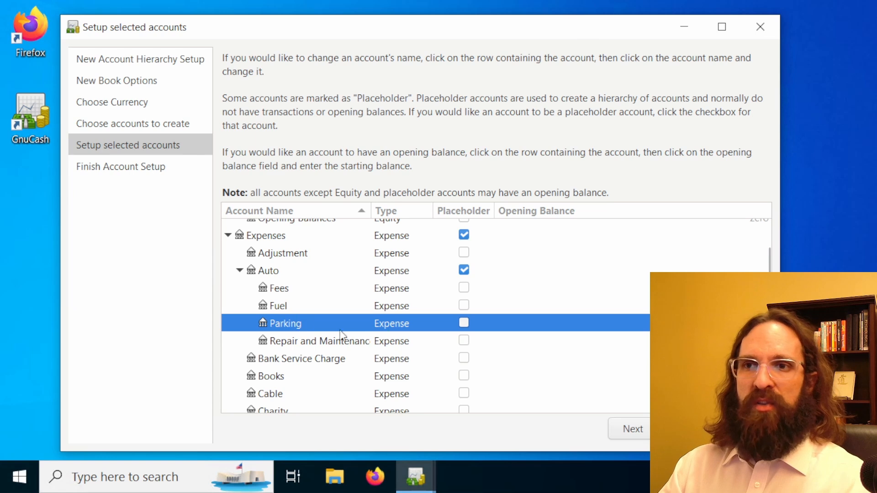
pyautogui.click(296, 275)
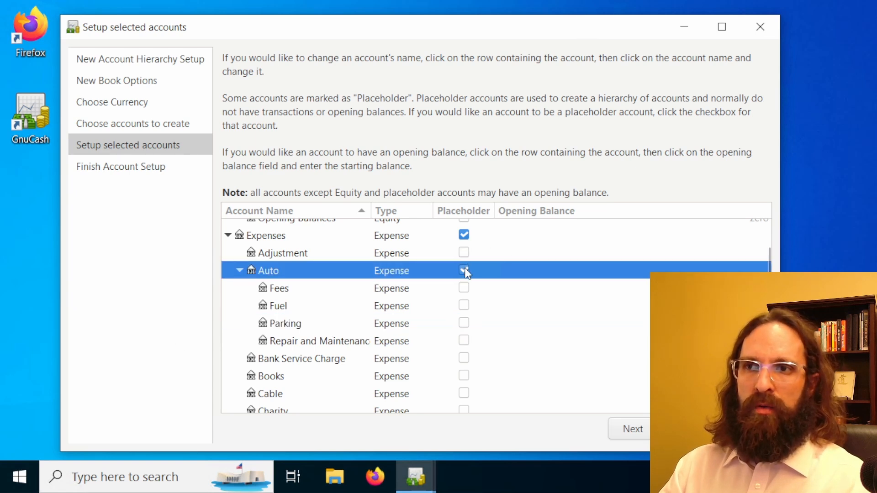
# Examine the expense accounts from Auto through Utilities, then the Income and Liabilities groups with their placeholder settings
pyautogui.click(325, 240)
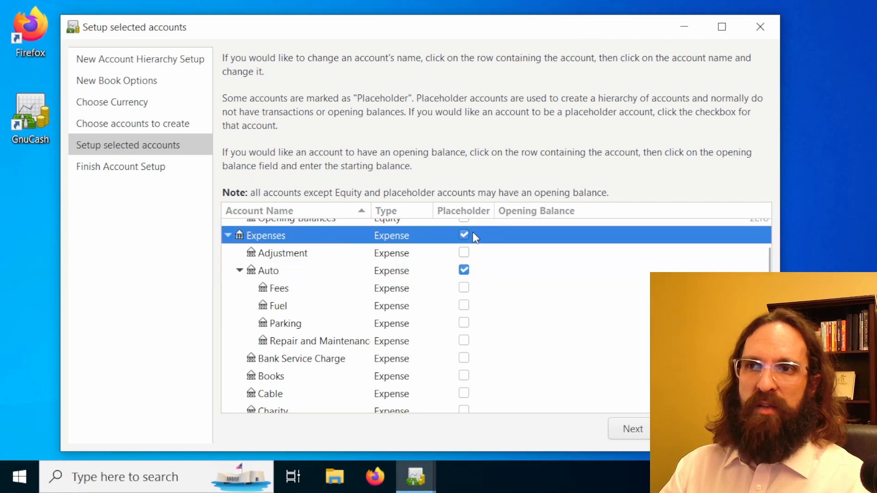
pyautogui.click(525, 277)
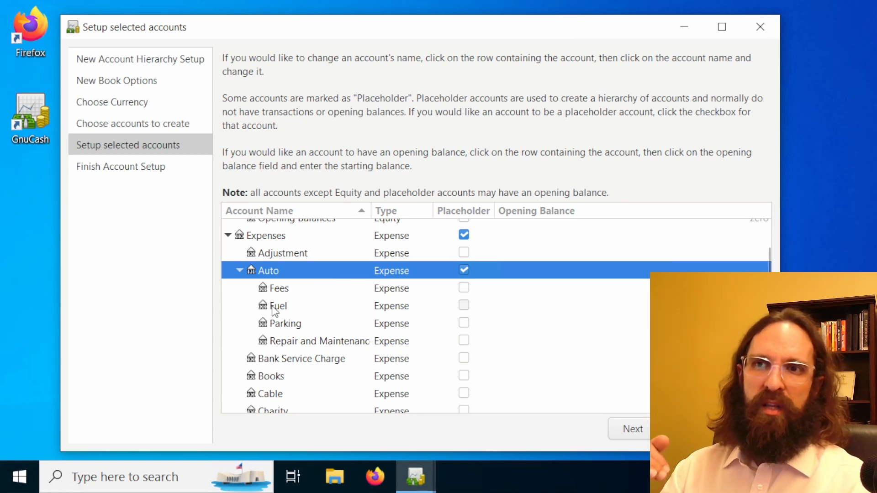
pyautogui.scroll(-1, 391, 340)
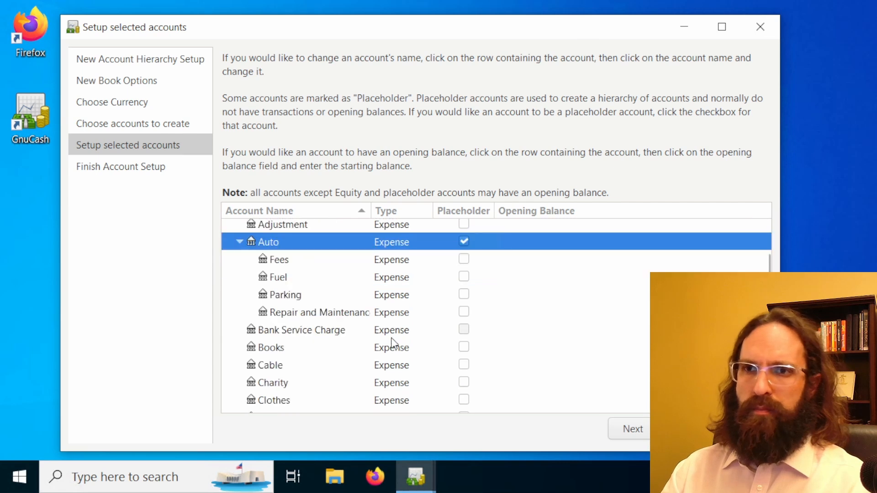
pyautogui.scroll(-4, 391, 343)
pyautogui.scroll(-2, 394, 345)
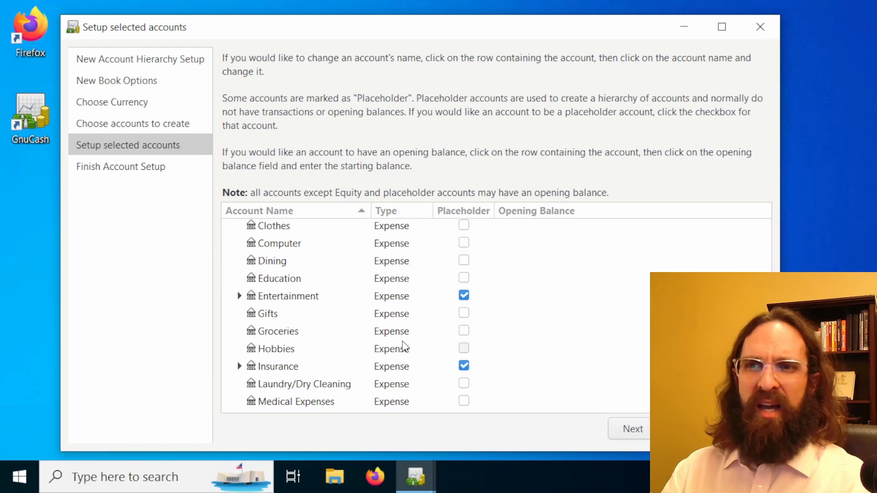
pyautogui.scroll(-5, 404, 347)
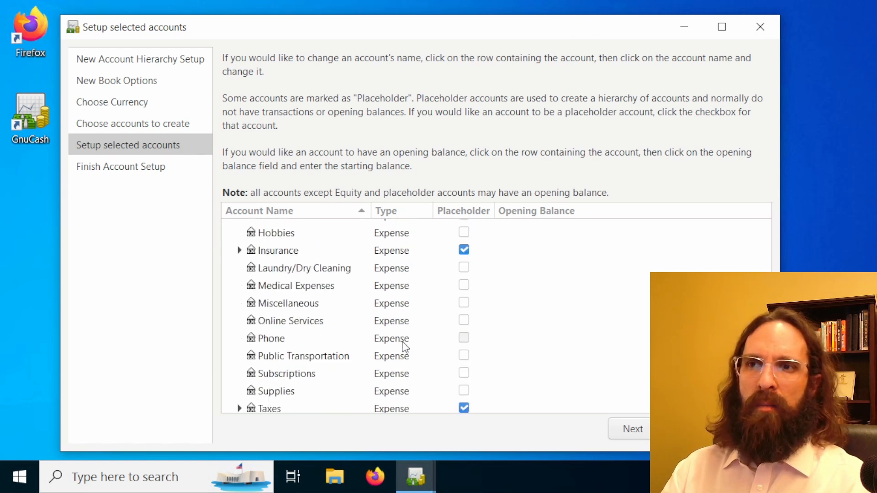
pyautogui.scroll(-2, 404, 347)
pyautogui.scroll(-1, 405, 348)
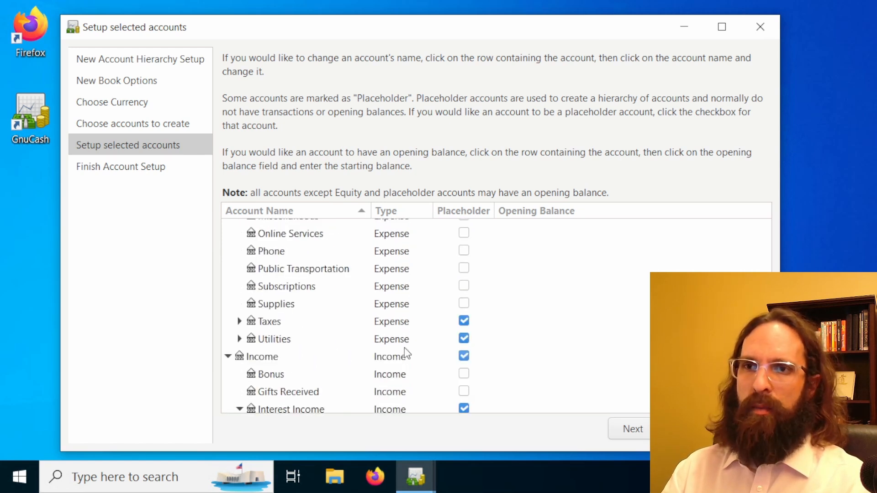
pyautogui.scroll(-2, 404, 347)
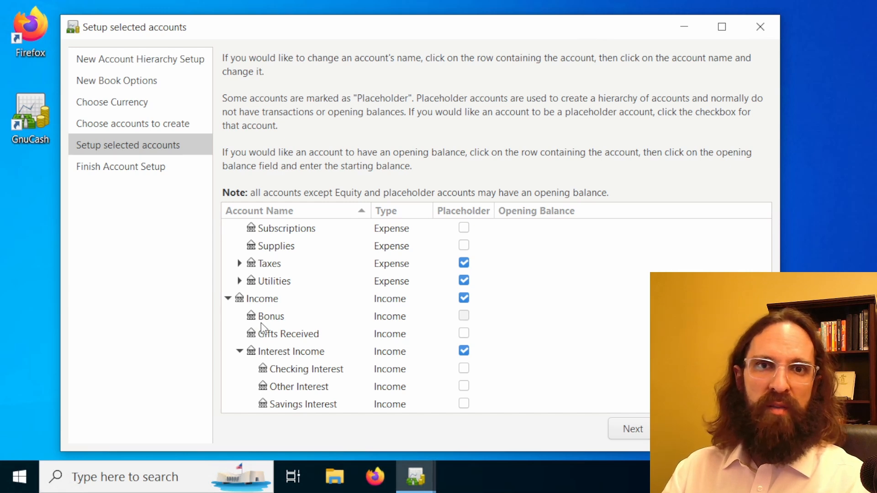
pyautogui.scroll(-1, 368, 318)
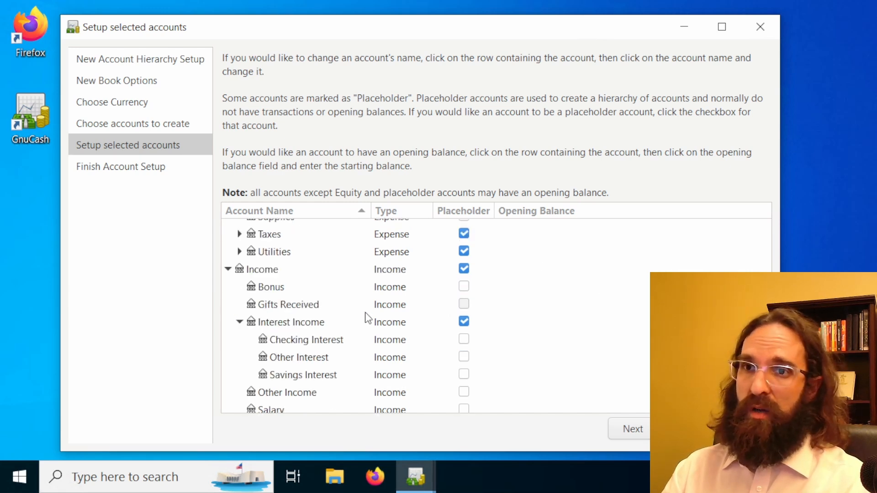
pyautogui.scroll(-2, 368, 319)
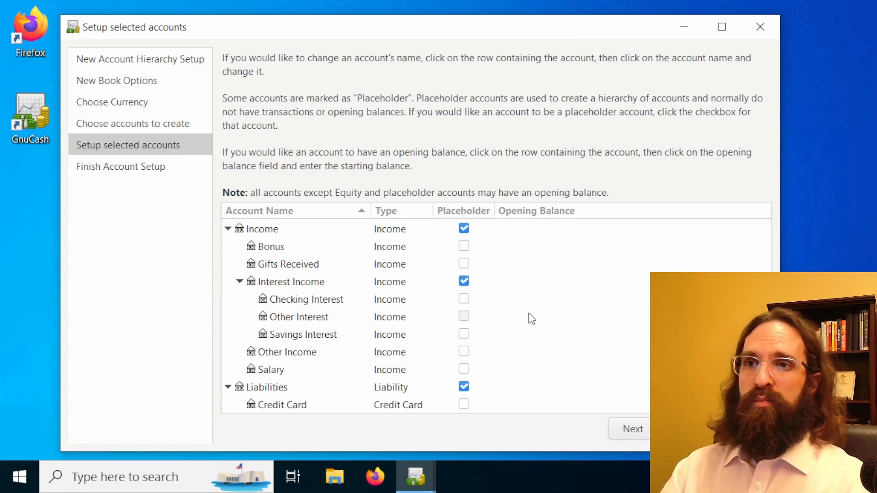
# Finish the account setup by applying the new accounts, and choose Documents as the save location
pyautogui.click(632, 431)
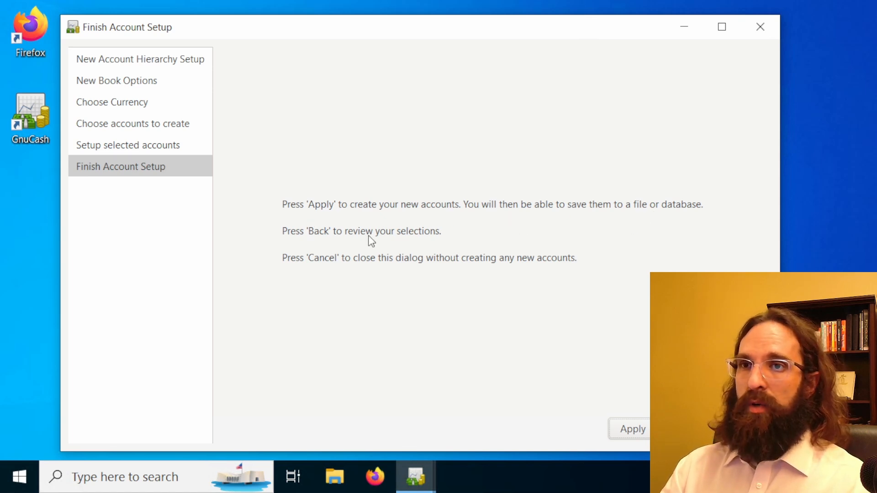
pyautogui.click(637, 434)
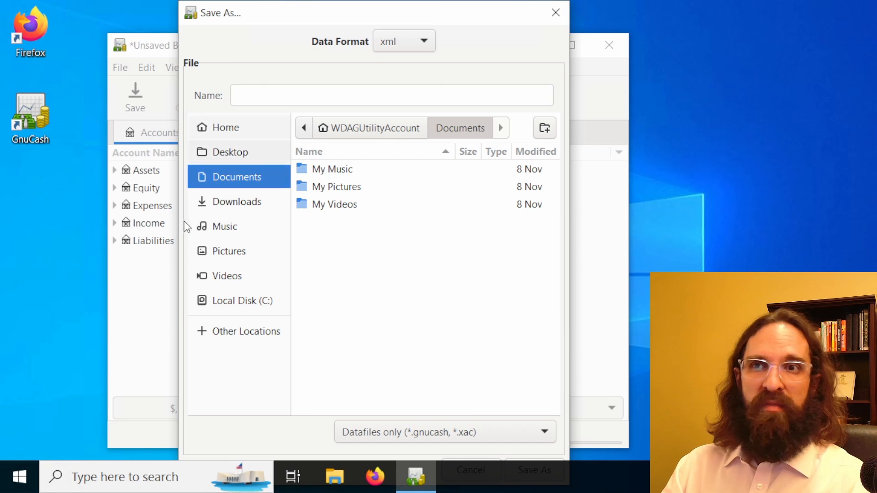
pyautogui.click(239, 198)
pyautogui.click(238, 179)
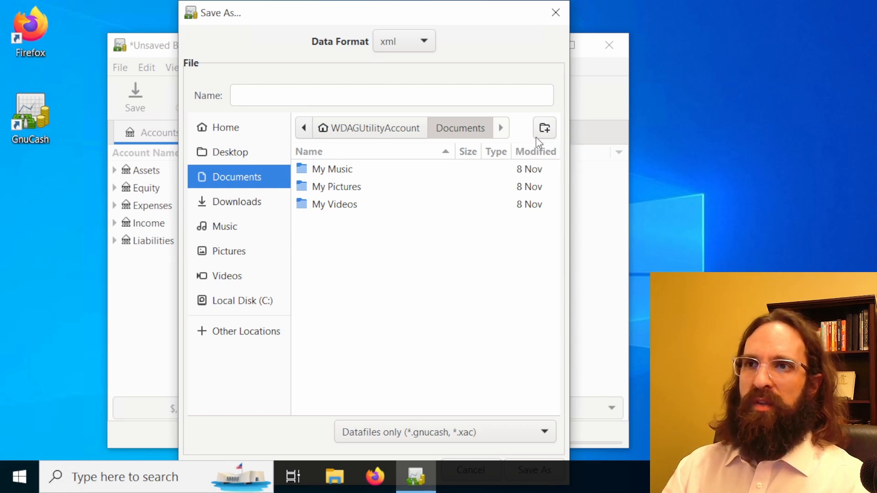
# Create a folder named GnuCash inside Documents for the data file
pyautogui.click(553, 131)
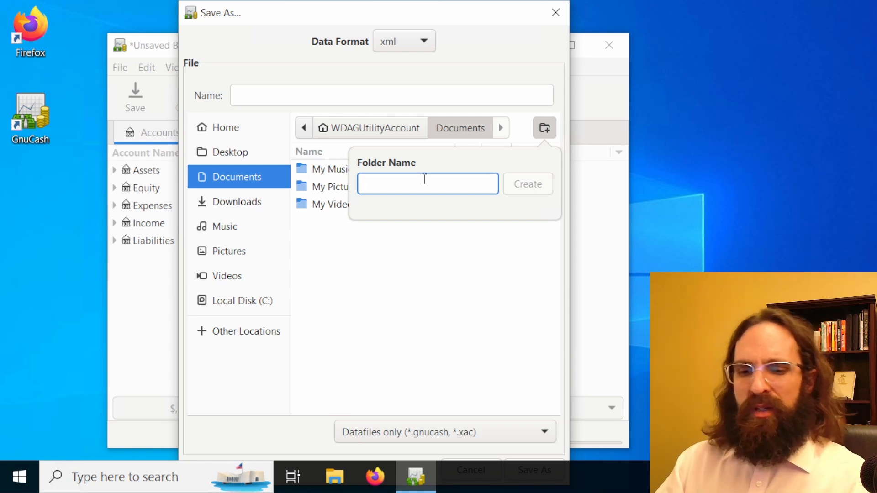
pyautogui.write('G')
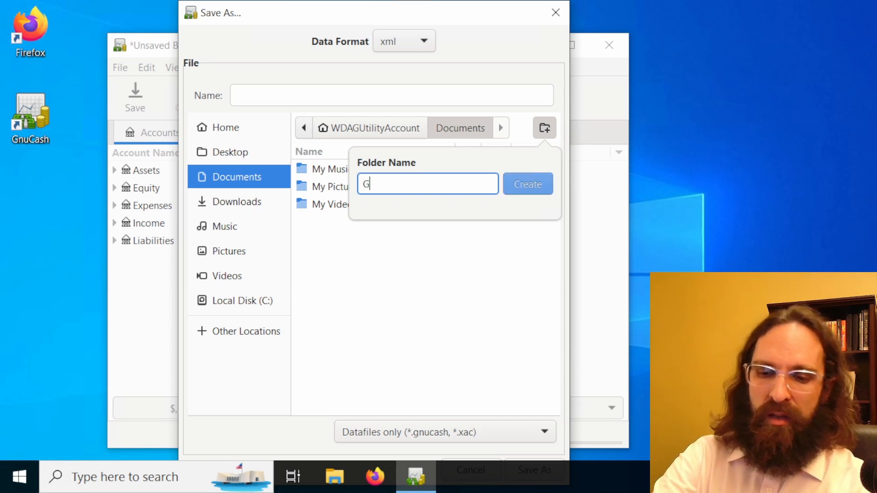
pyautogui.write('nuCash')
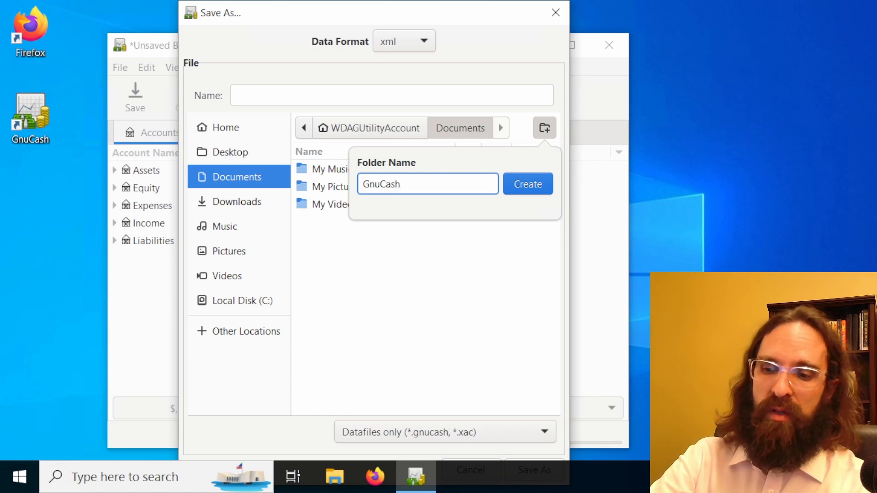
pyautogui.press('Return')
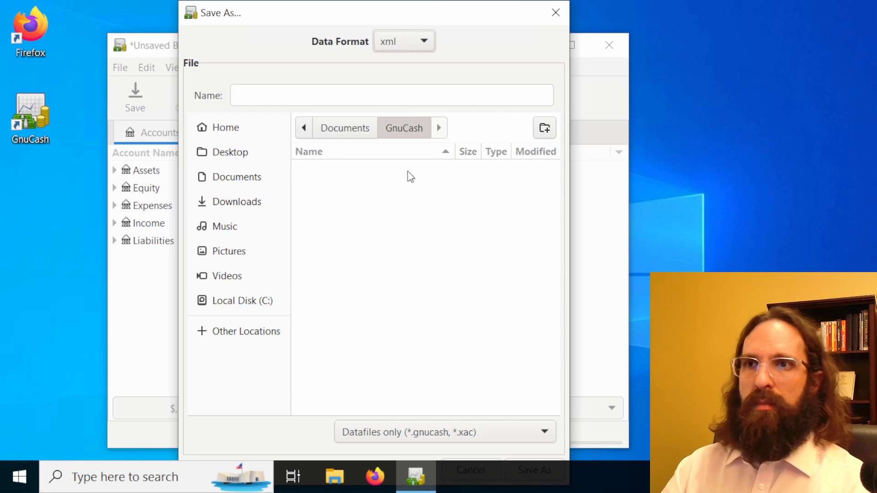
pyautogui.click(443, 273)
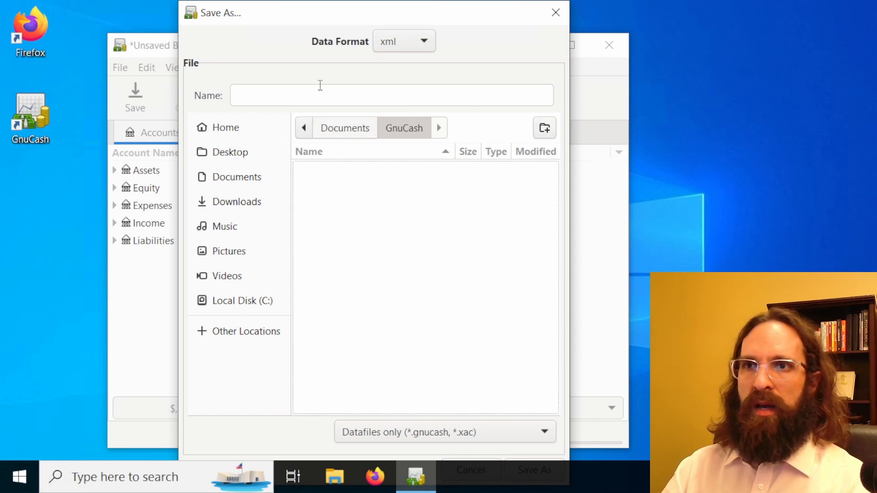
# Name the data file 2024finances and save it in the GnuCash folder
pyautogui.click(276, 99)
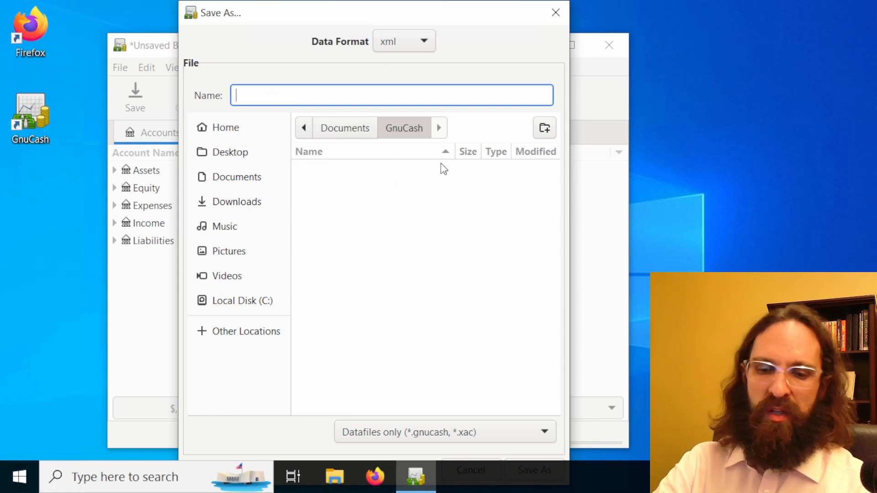
pyautogui.write('2024')
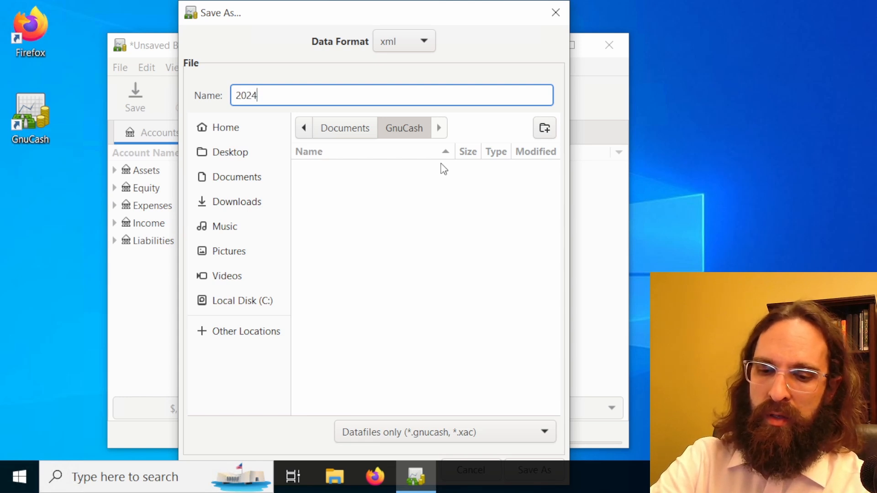
pyautogui.write('finances')
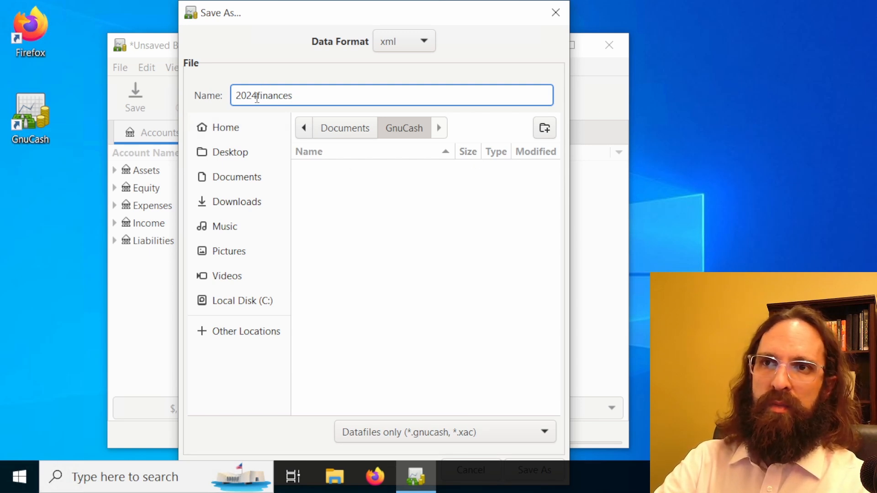
pyautogui.moveTo(256, 95); pyautogui.dragTo(329, 103)
pyautogui.click(320, 90)
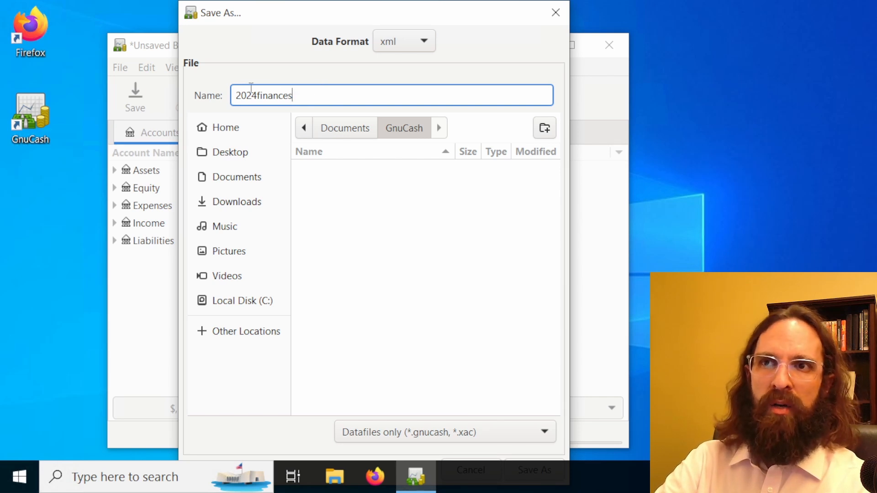
pyautogui.moveTo(257, 95); pyautogui.dragTo(212, 89)
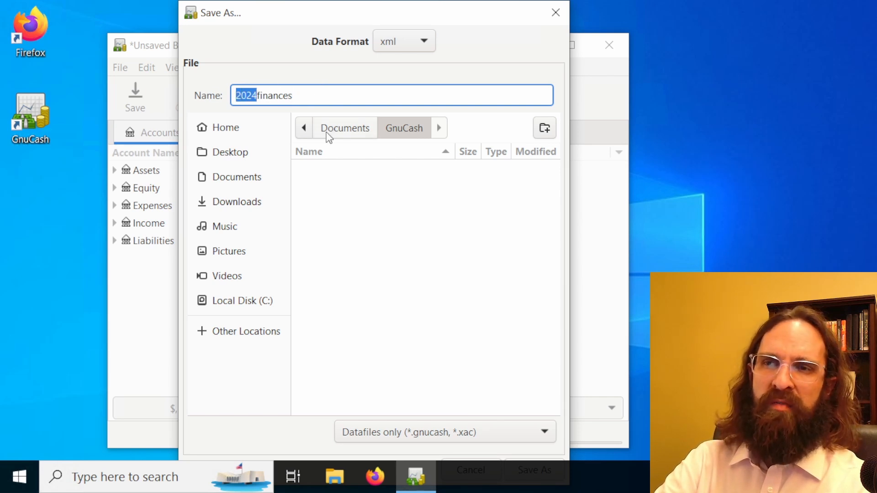
pyautogui.click(309, 89)
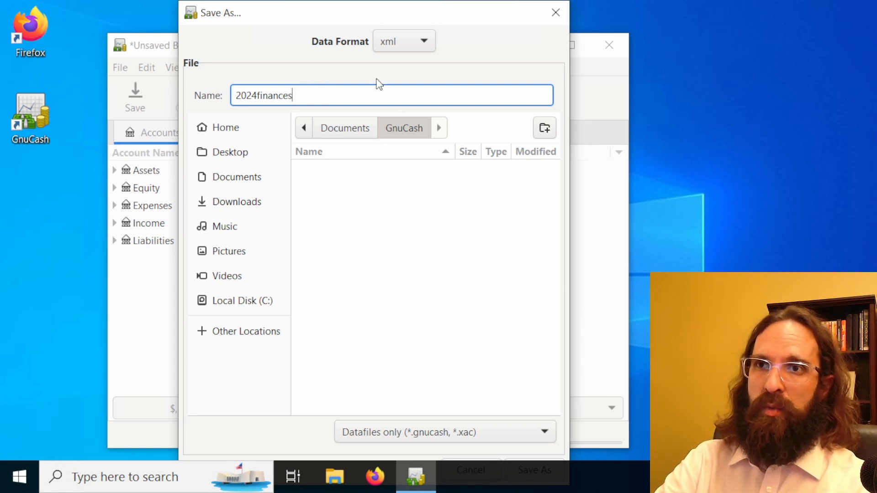
pyautogui.moveTo(389, 6); pyautogui.dragTo(407, 47)
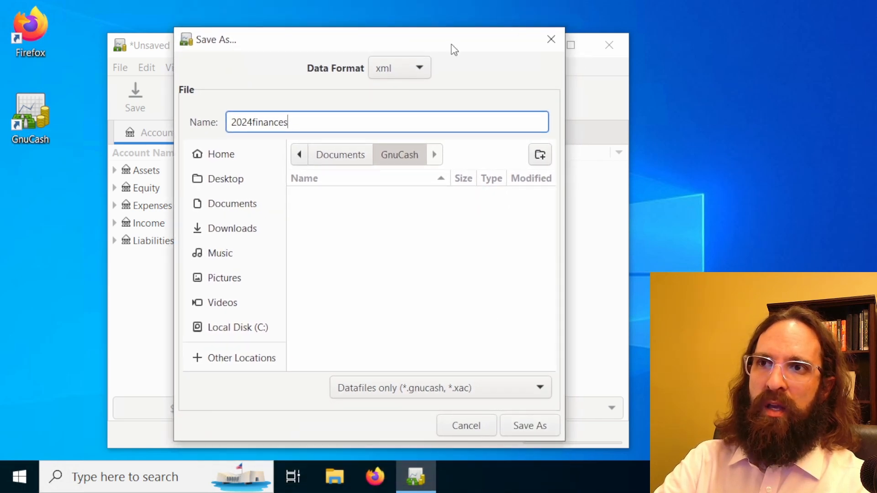
pyautogui.moveTo(454, 50); pyautogui.dragTo(433, 60)
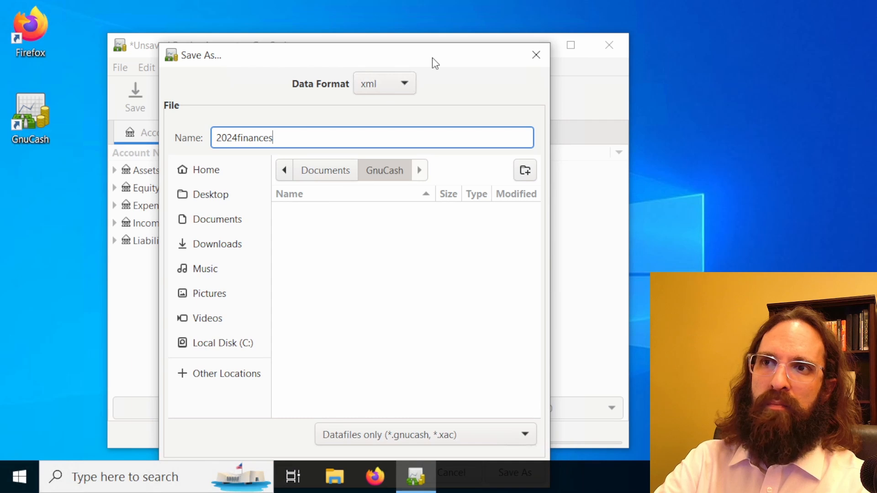
pyautogui.press('Return')
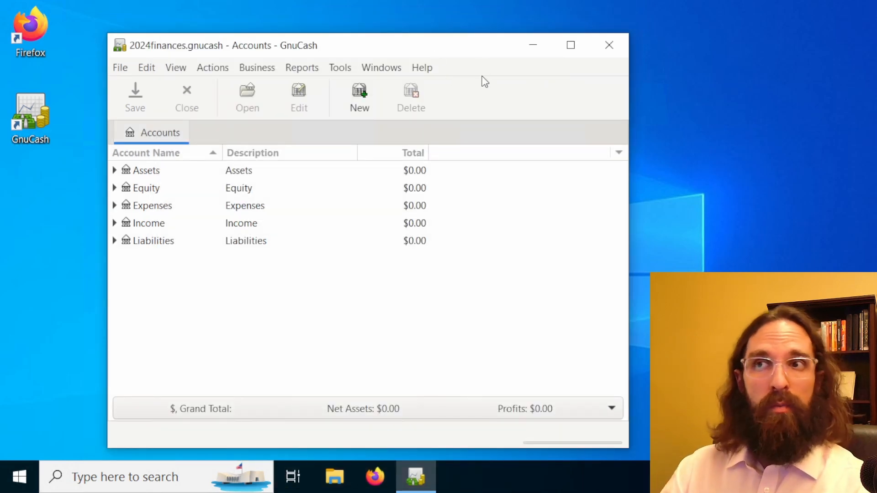
# Review the top-level accounts Assets, Equity, Expenses, Income and Liabilities in the saved book
pyautogui.moveTo(490, 50)
pyautogui.mouseDown()
pyautogui.moveTo(491, 16)
pyautogui.moveTo(500, 49)
pyautogui.mouseUp()
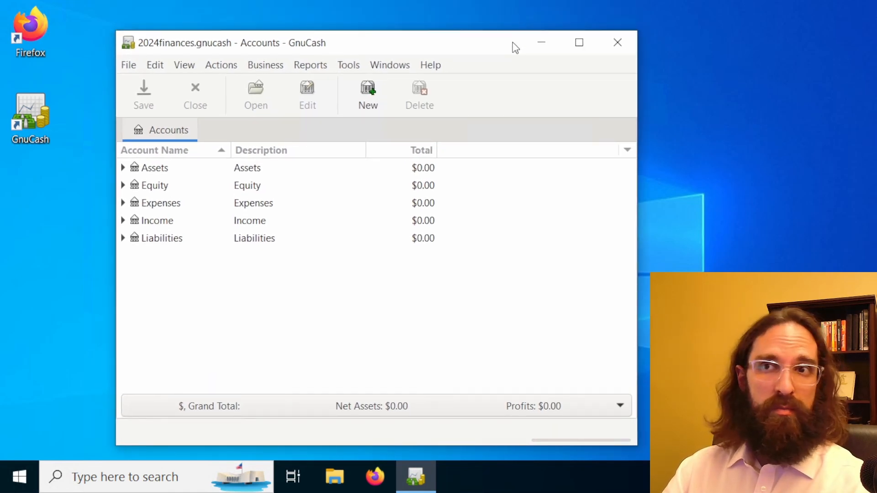
pyautogui.click(192, 171)
pyautogui.click(172, 186)
pyautogui.click(167, 204)
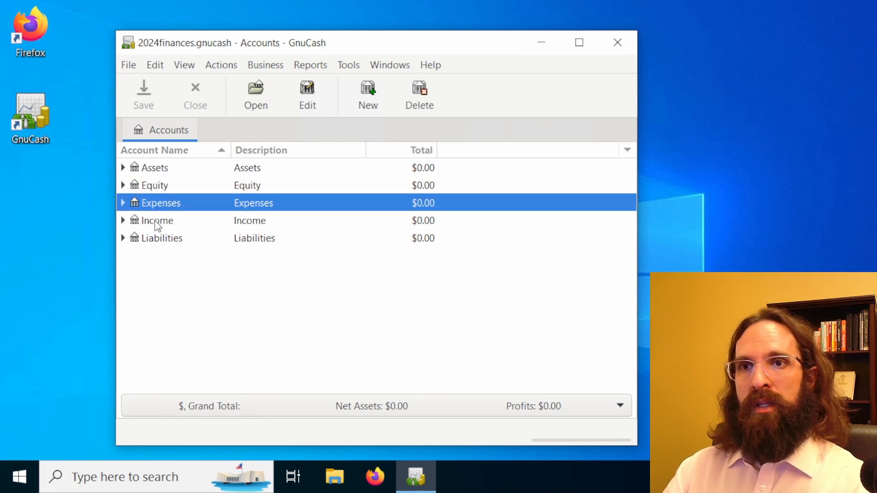
pyautogui.click(157, 224)
pyautogui.click(164, 246)
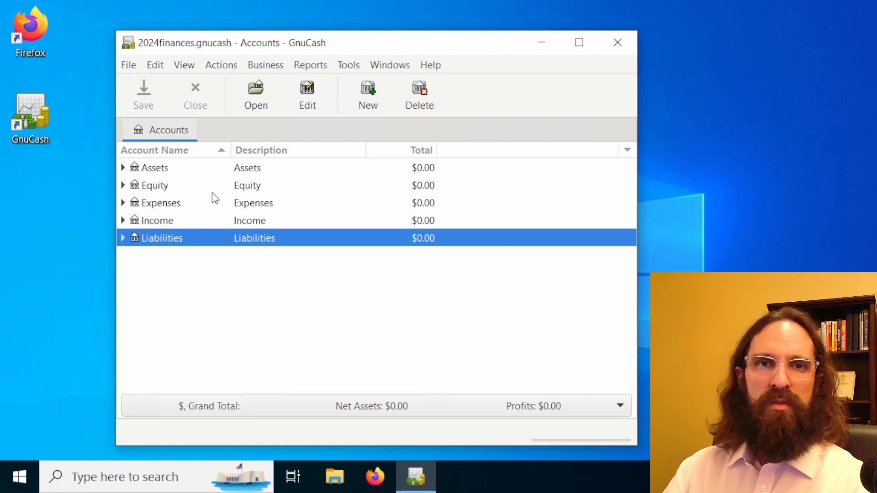
pyautogui.click(175, 169)
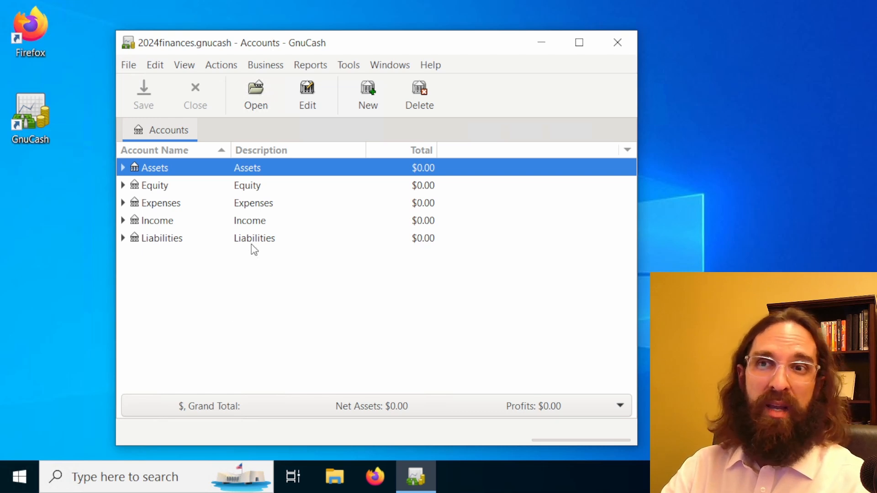
# Expand and collapse the Equity and Assets accounts to check their sub-accounts
pyautogui.click(123, 186)
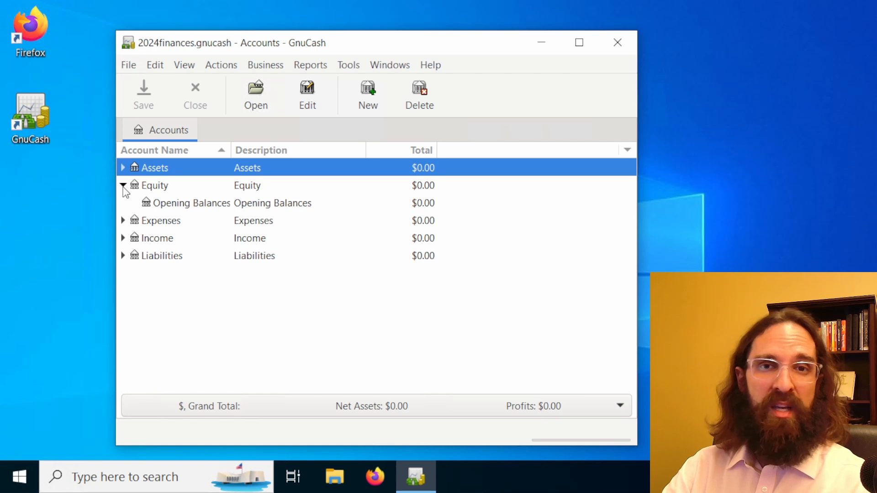
pyautogui.click(123, 186)
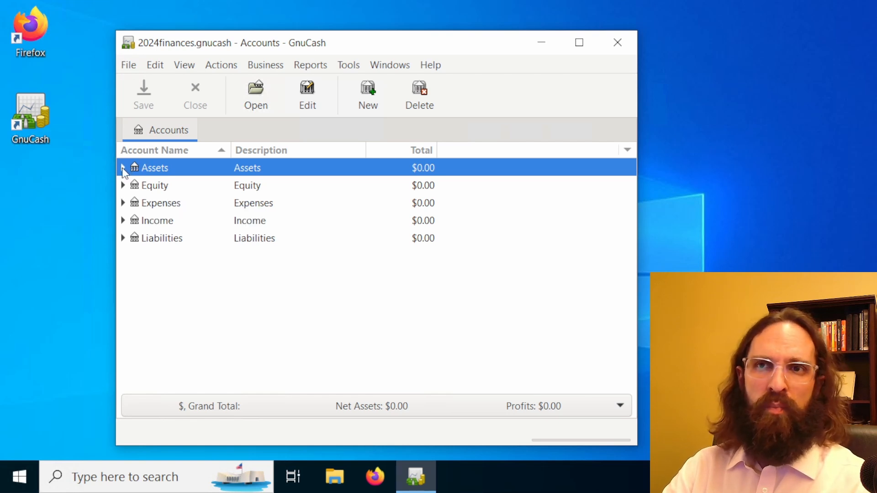
pyautogui.click(123, 168)
pyautogui.click(123, 167)
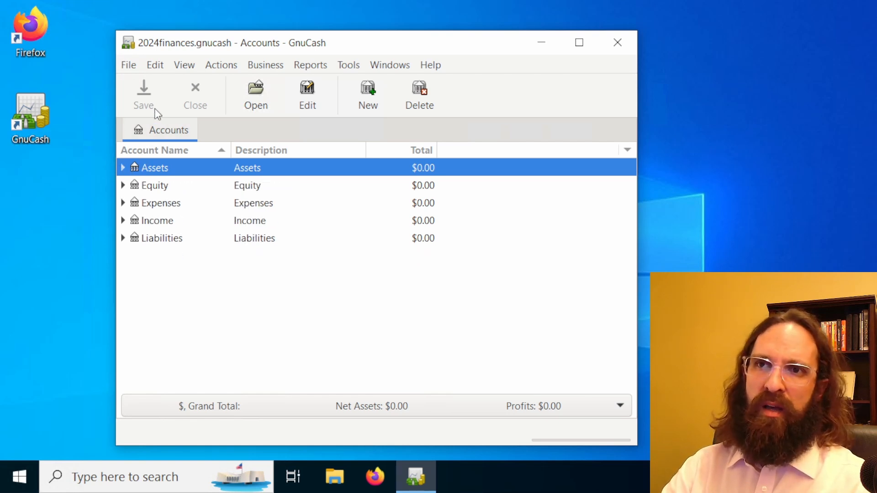
# Create a new file without any accounts by cancelling the account hierarchy setup
pyautogui.click(129, 69)
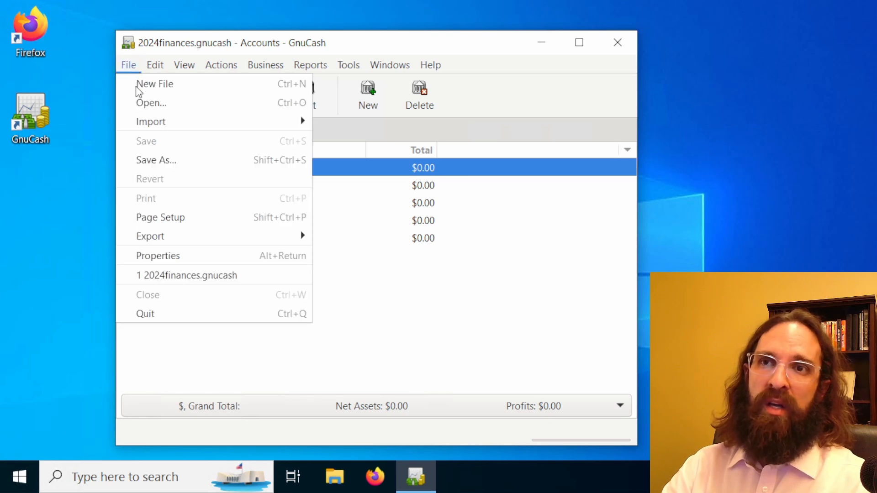
pyautogui.click(163, 88)
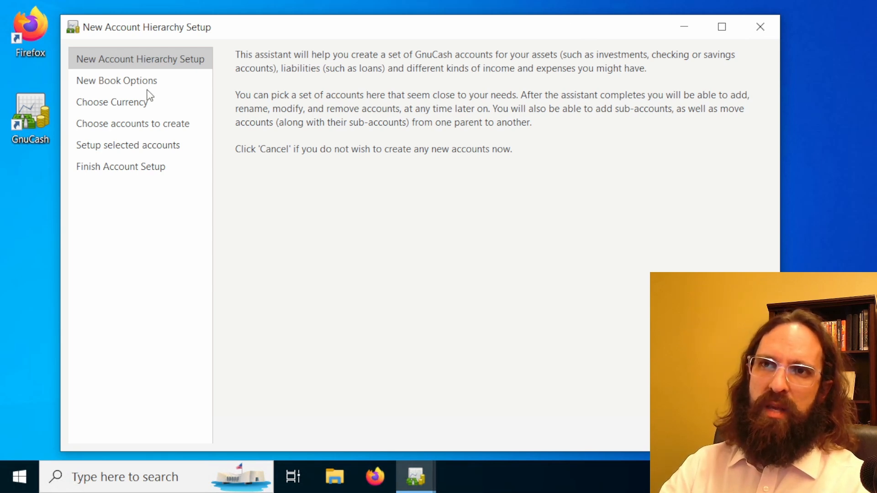
pyautogui.click(685, 432)
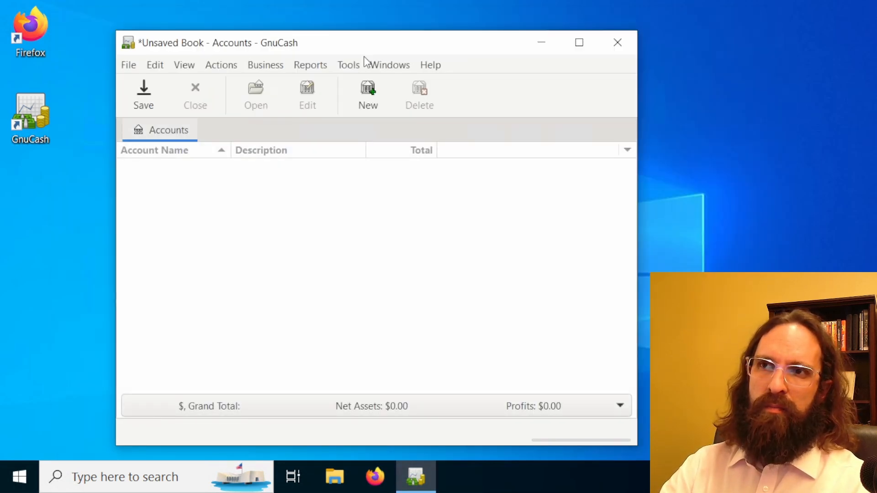
pyautogui.rightClick(384, 45)
pyautogui.click(364, 43)
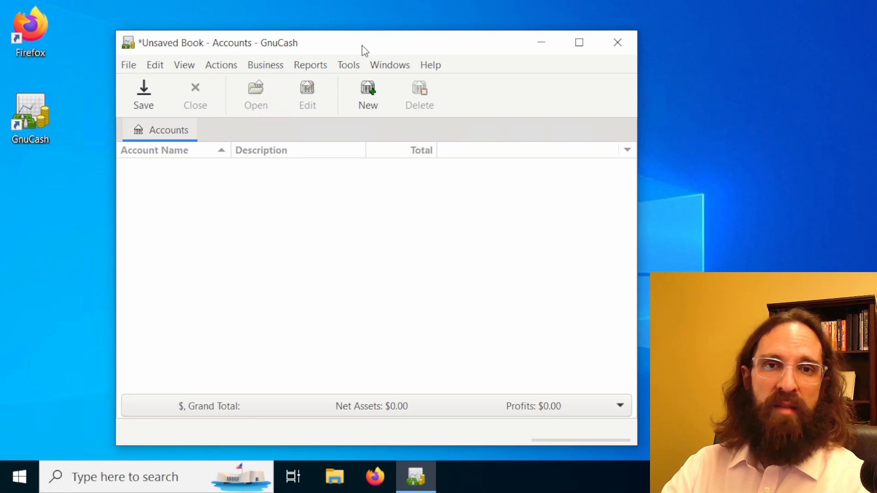